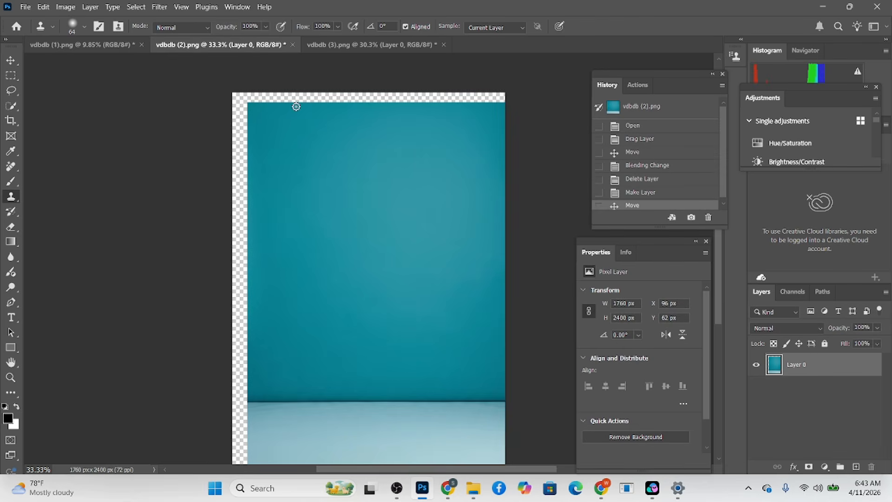
# - Move the teal backdrop in vdbdb (2).png to X 0, Y 0 to fill its canvas, and view vdbdb (3).png
pyautogui.click(10, 60)
pyautogui.moveTo(434, 239); pyautogui.dragTo(413, 223)
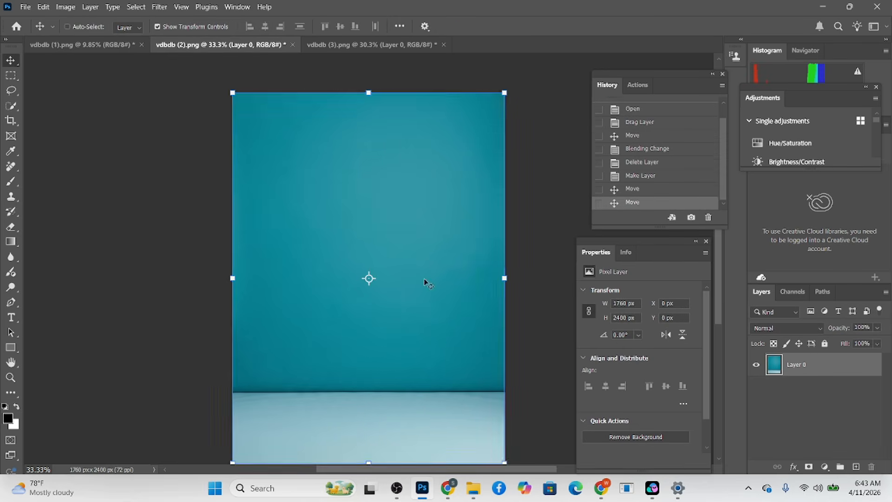
pyautogui.click(388, 46)
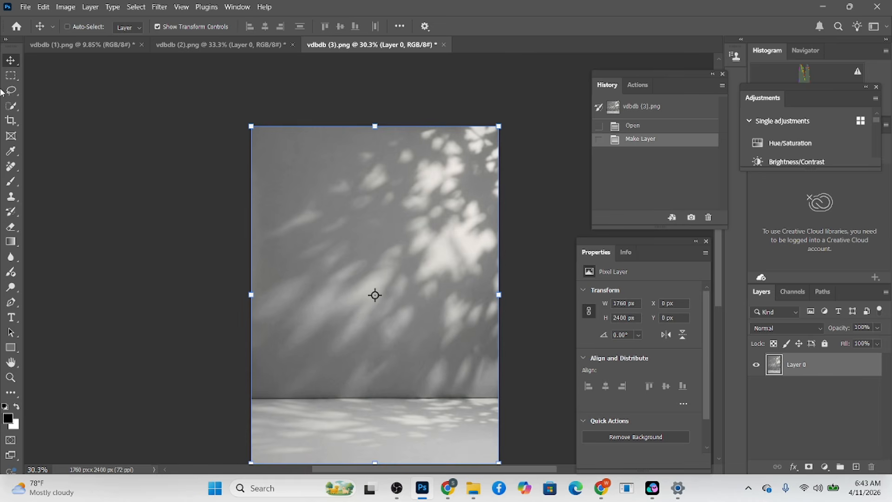
# - Crop the portrait in vdbdb (1).png more tightly around the woman at a 4:5 ratio, to about 5344 x 6681 px
pyautogui.click(66, 45)
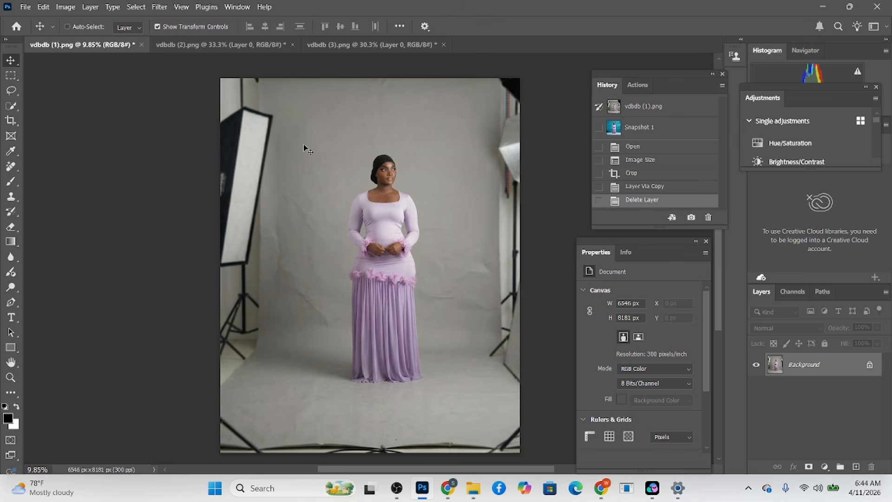
pyautogui.click(10, 121)
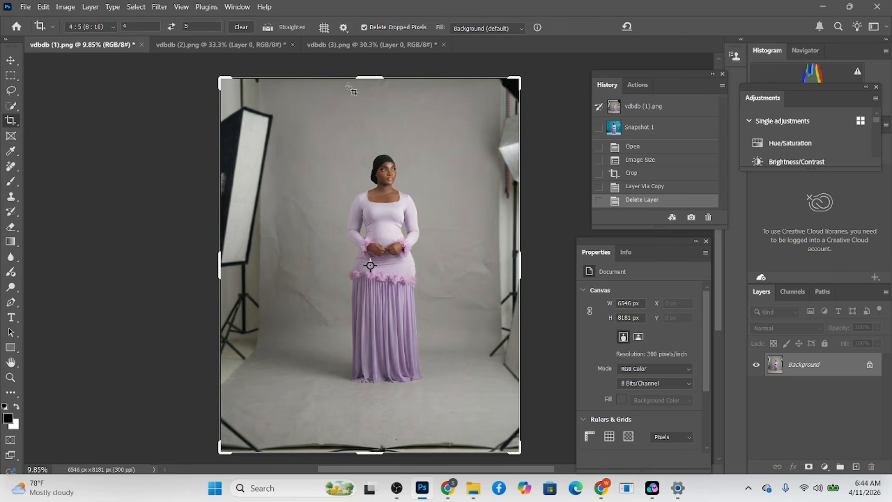
pyautogui.moveTo(220, 77); pyautogui.dragTo(244, 107)
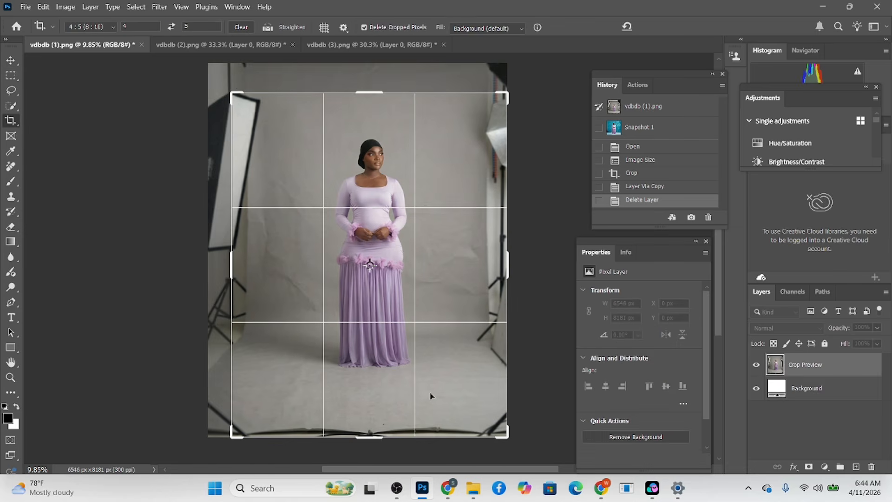
pyautogui.moveTo(378, 436)
pyautogui.mouseDown()
pyautogui.moveTo(379, 427)
pyautogui.moveTo(379, 447)
pyautogui.moveTo(380, 419)
pyautogui.mouseUp()
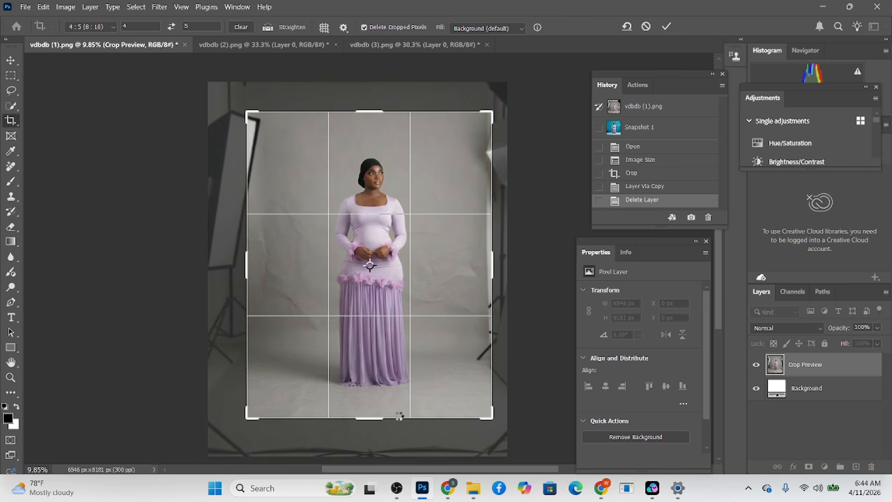
pyautogui.press('Return')
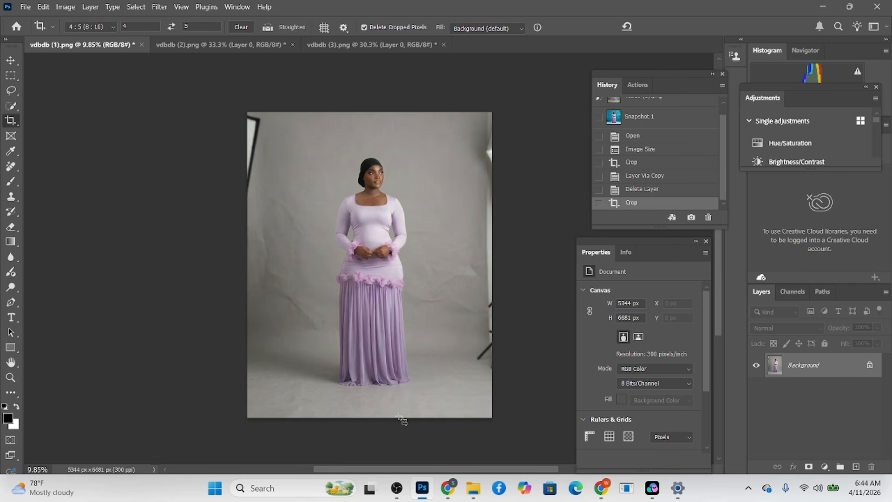
# - Lasso the studio equipment along both side edges of the photo, remove it with a Content-Aware fill at 100% opacity, and deselect
pyautogui.click(11, 90)
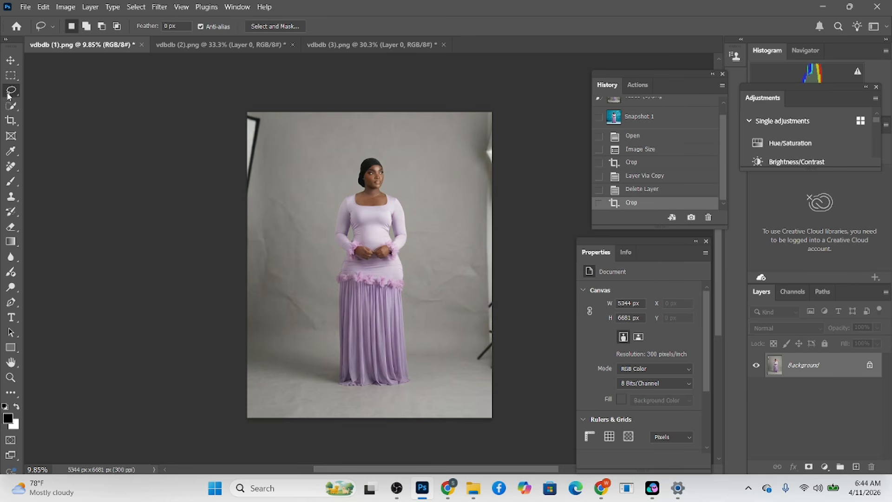
pyautogui.moveTo(279, 105)
pyautogui.mouseDown()
pyautogui.moveTo(274, 199)
pyautogui.moveTo(250, 253)
pyautogui.moveTo(231, 214)
pyautogui.moveTo(234, 93)
pyautogui.mouseUp()
pyautogui.moveTo(476, 112)
pyautogui.mouseDown()
pyautogui.moveTo(480, 302)
pyautogui.moveTo(465, 364)
pyautogui.moveTo(475, 374)
pyautogui.moveTo(495, 368)
pyautogui.moveTo(520, 347)
pyautogui.mouseUp()
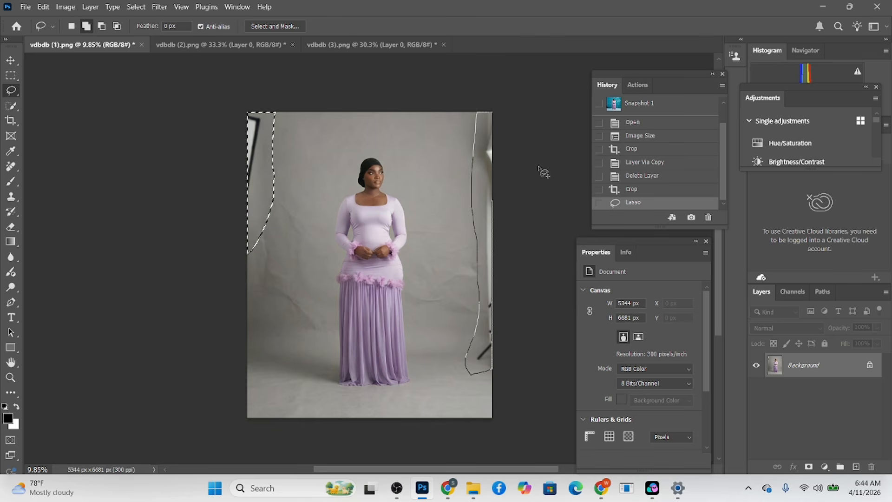
pyautogui.moveTo(518, 126); pyautogui.dragTo(491, 211)
pyautogui.rightClick(491, 212)
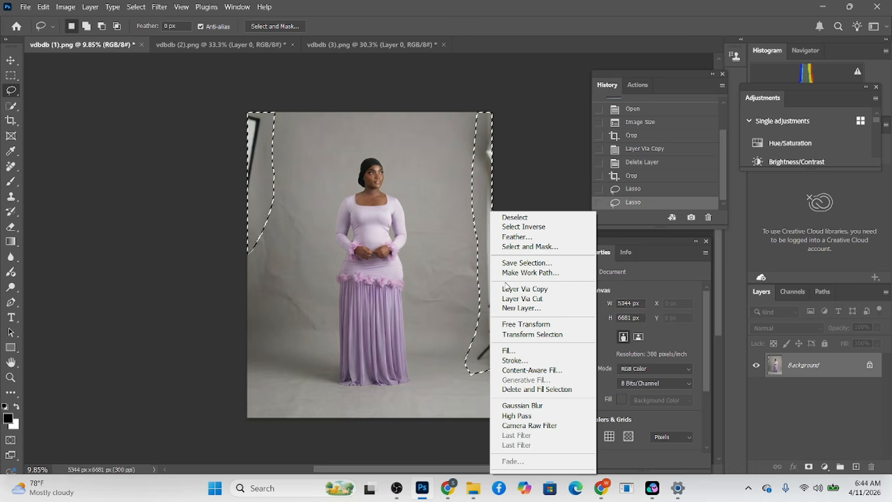
pyautogui.click(517, 351)
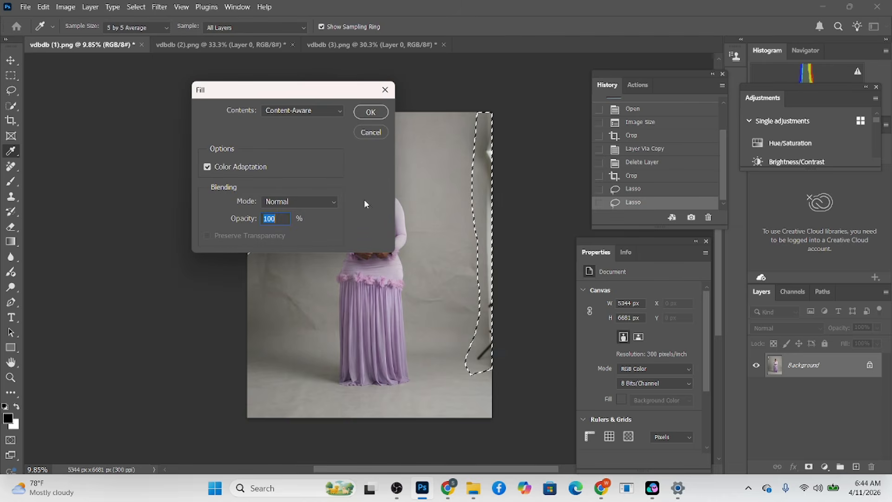
pyautogui.click(366, 111)
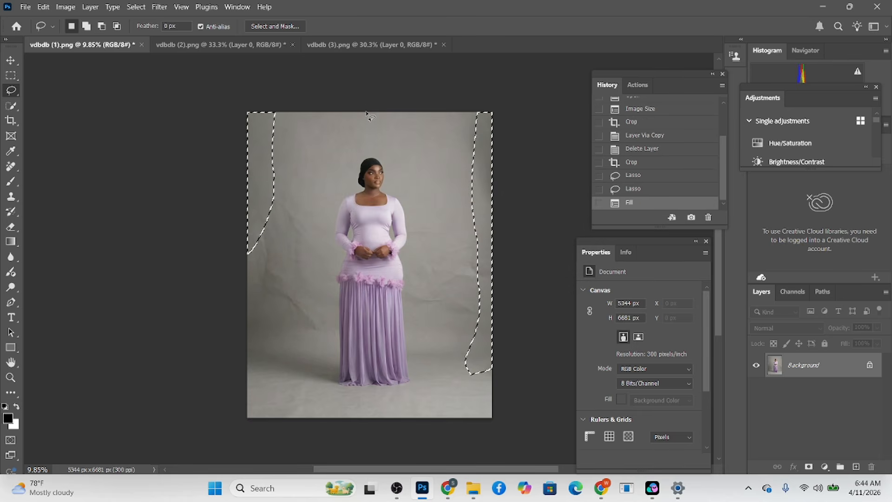
pyautogui.hotkey('ctrl', 'd')
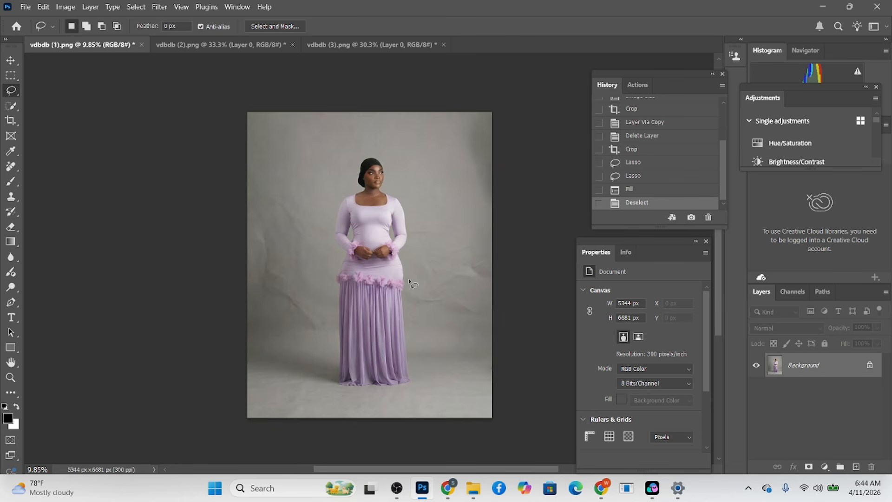
# - Select the woman with Select Subject, duplicate the Background layer, and cut her out of the copy onto her own layer
pyautogui.click(11, 105)
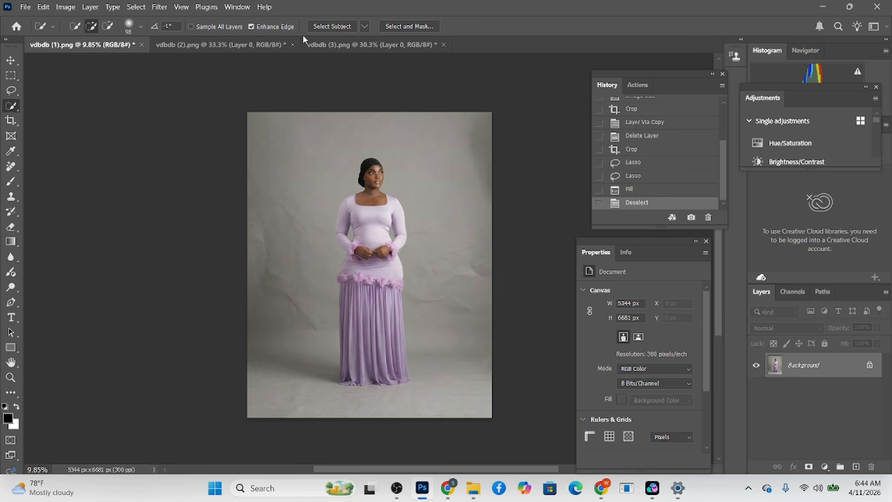
pyautogui.click(320, 26)
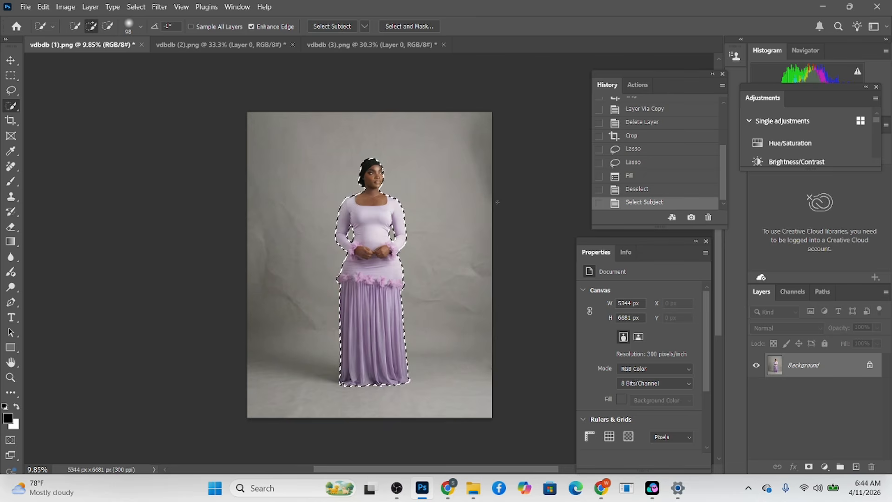
pyautogui.moveTo(804, 366); pyautogui.dragTo(854, 465)
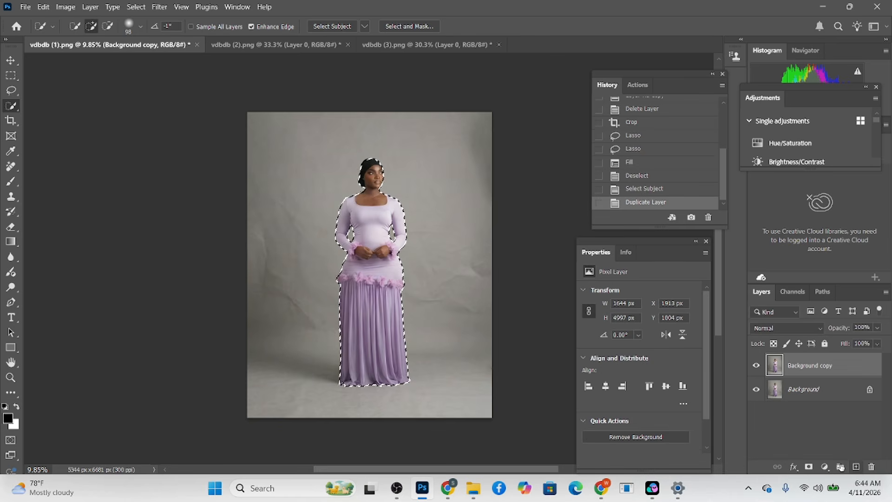
pyautogui.rightClick(367, 267)
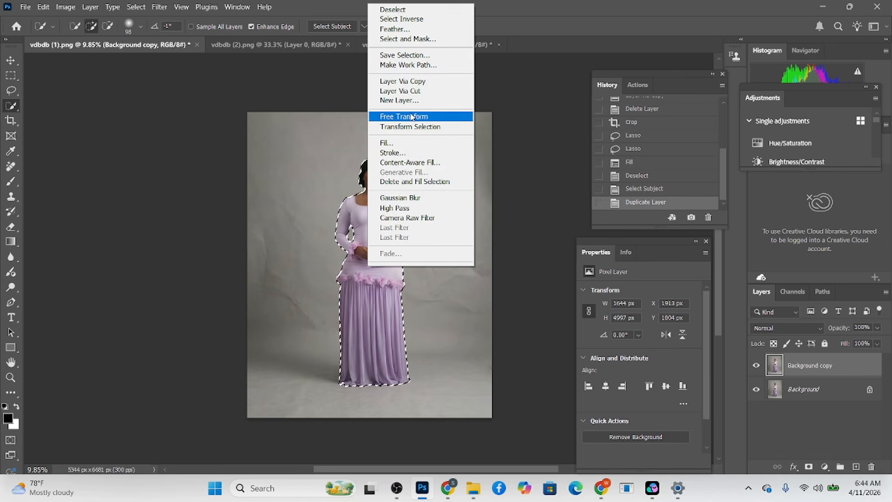
pyautogui.click(404, 91)
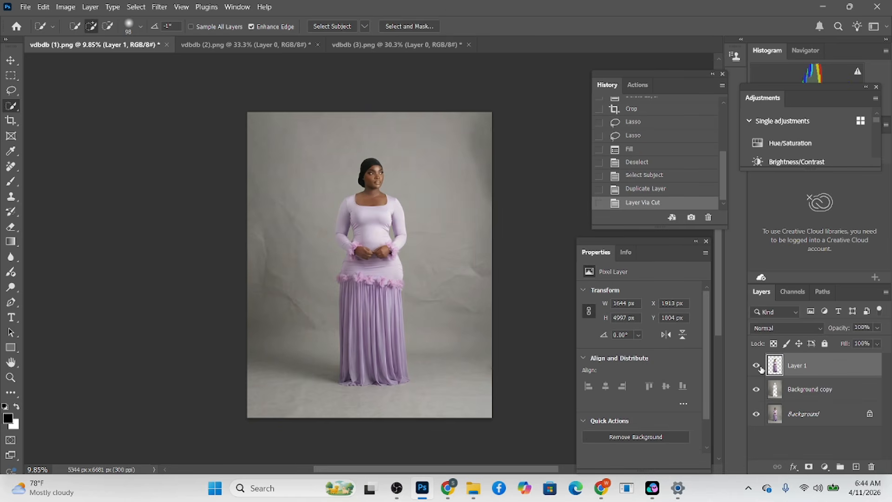
pyautogui.click(756, 390)
pyautogui.click(757, 414)
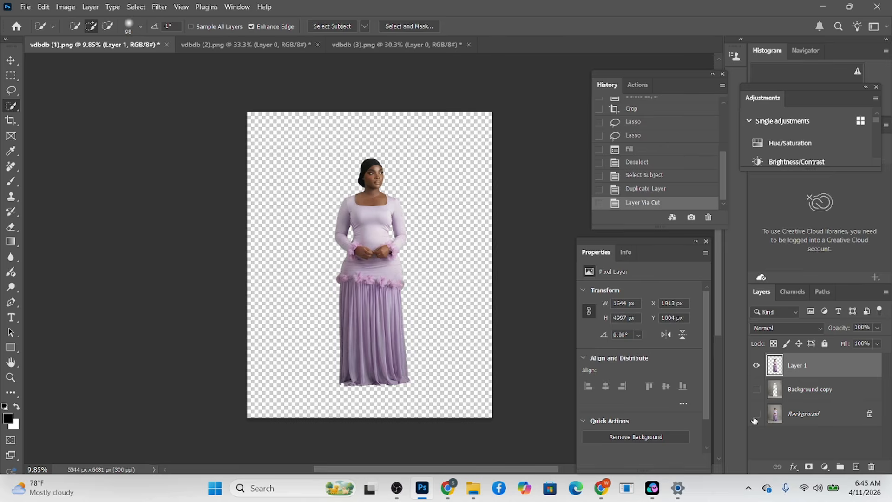
pyautogui.click(756, 413)
pyautogui.click(756, 390)
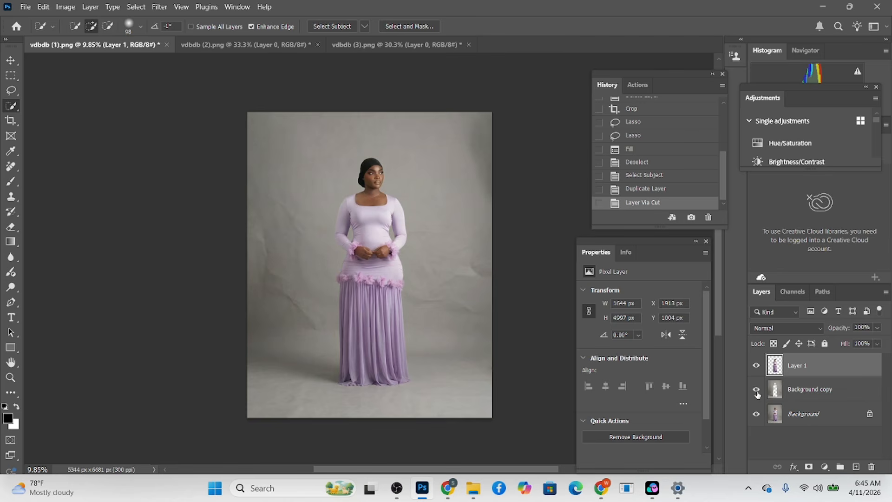
# - On the Background copy layer, load the woman's outline from Layer 1 as a selection and expand it by 25 pixels
pyautogui.click(806, 395)
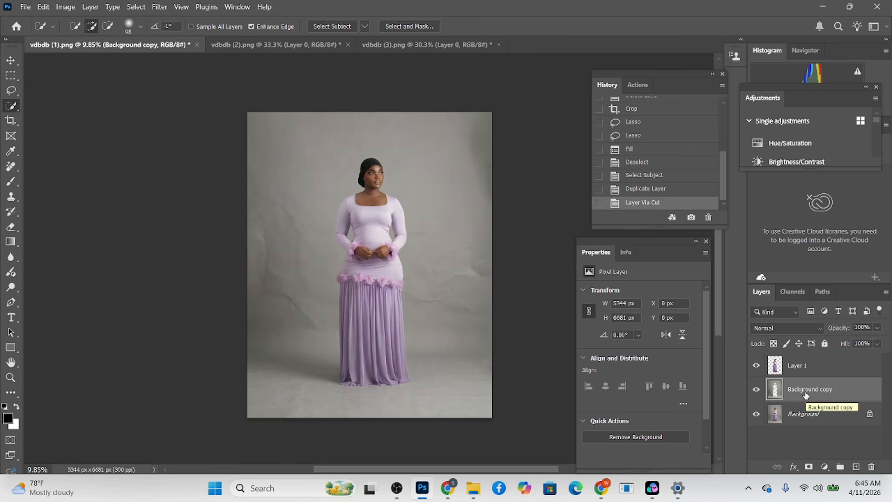
pyautogui.keyDown('ctrl'); pyautogui.click(775, 367); pyautogui.keyUp('ctrl')
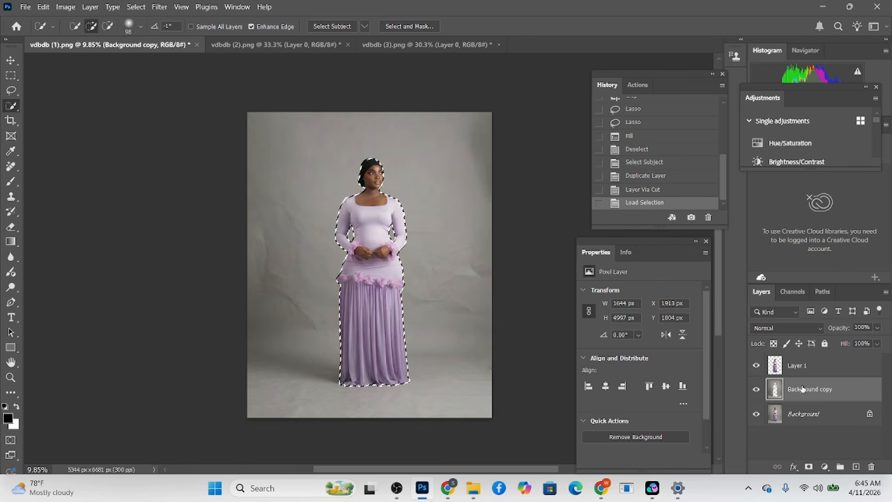
pyautogui.click(137, 6)
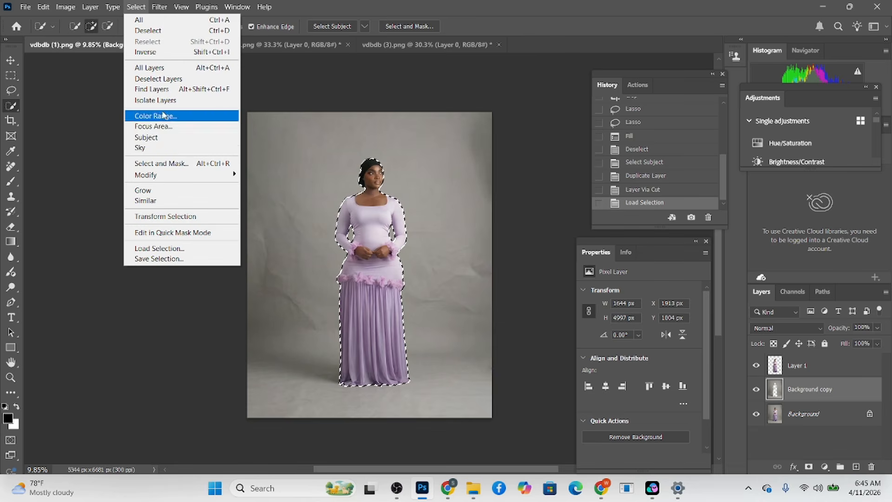
pyautogui.moveTo(170, 176)
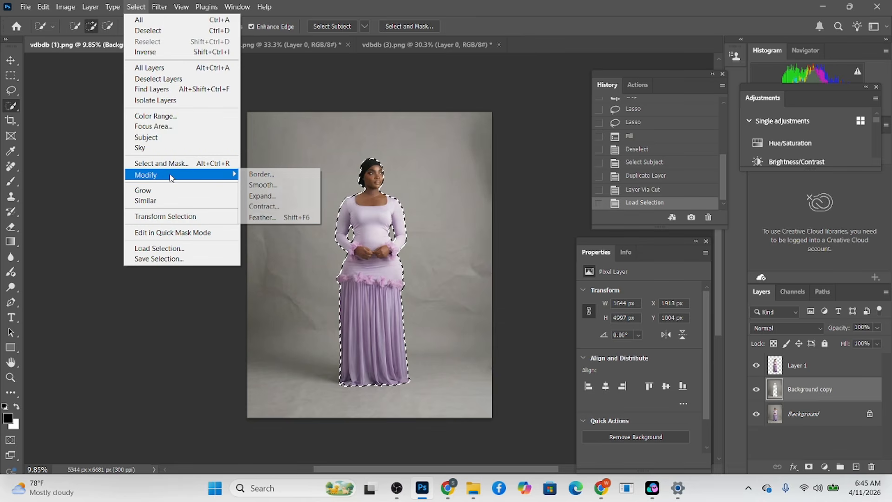
pyautogui.click(286, 195)
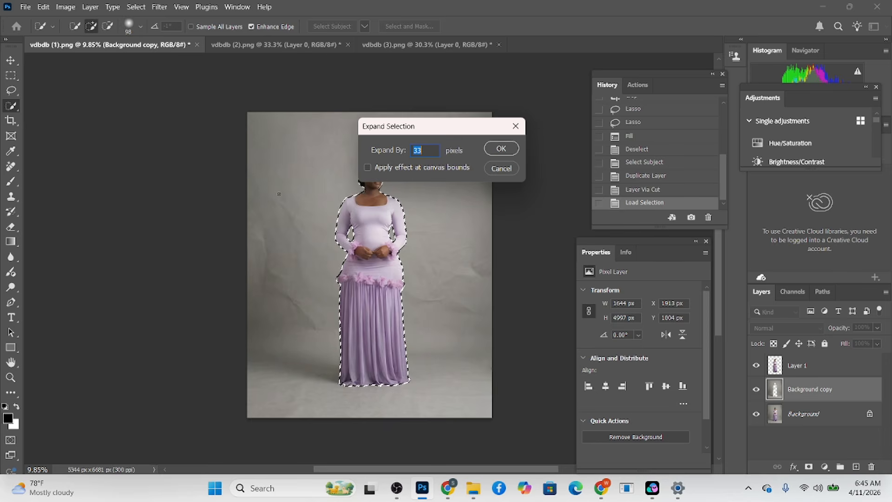
pyautogui.write('25')
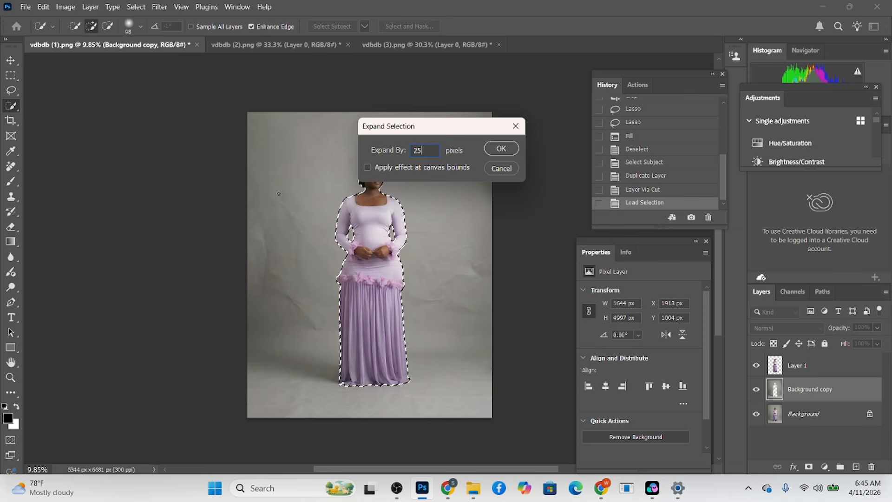
pyautogui.press('Return')
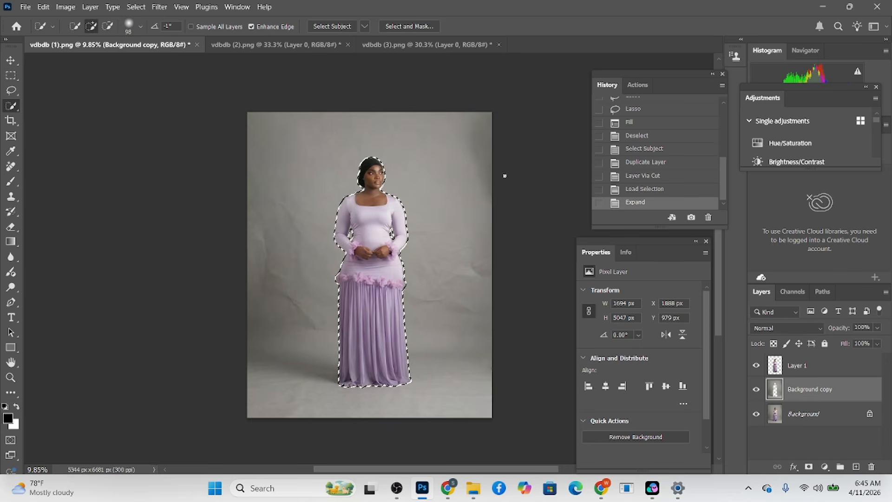
# - Fill the expanded selection on Background copy with Content-Aware, deselect, and check the empty backdrop without the woman's layer
pyautogui.rightClick(327, 212)
pyautogui.click(358, 352)
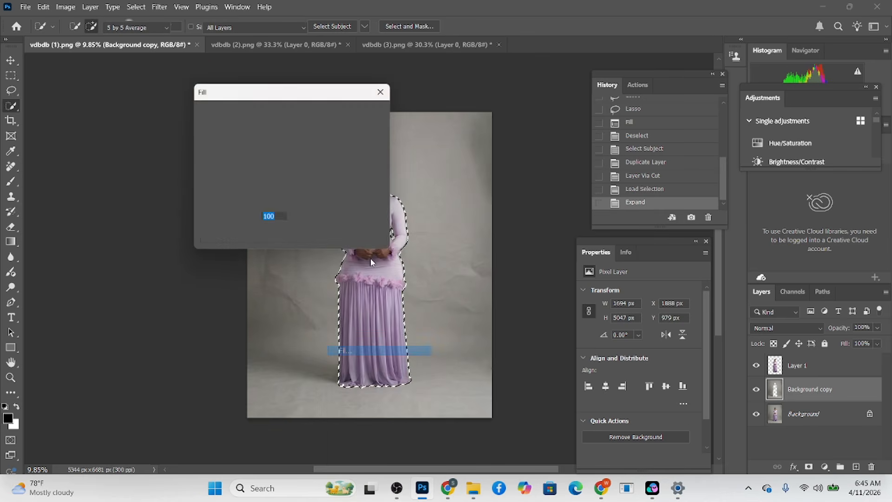
pyautogui.click(379, 114)
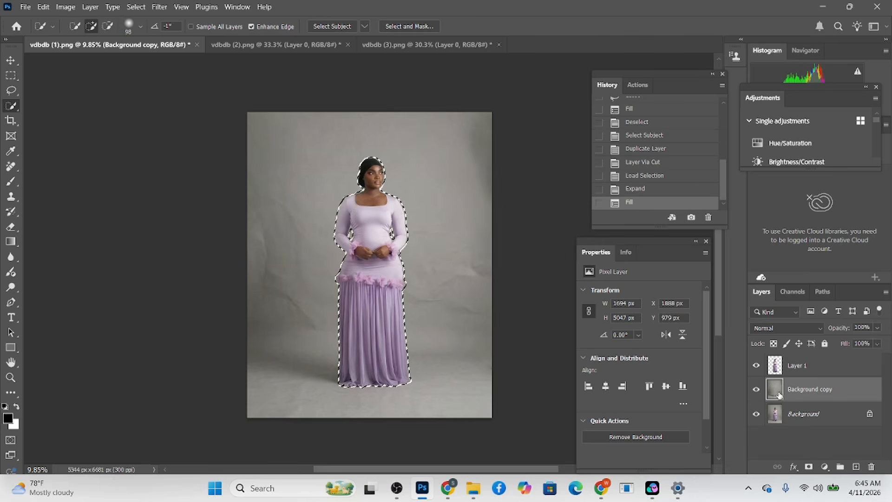
pyautogui.hotkey('ctrl', 'd')
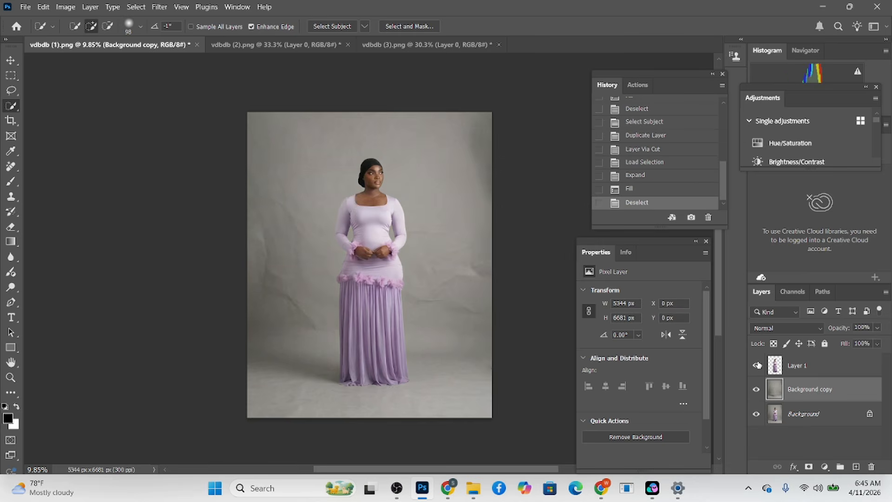
pyautogui.click(757, 367)
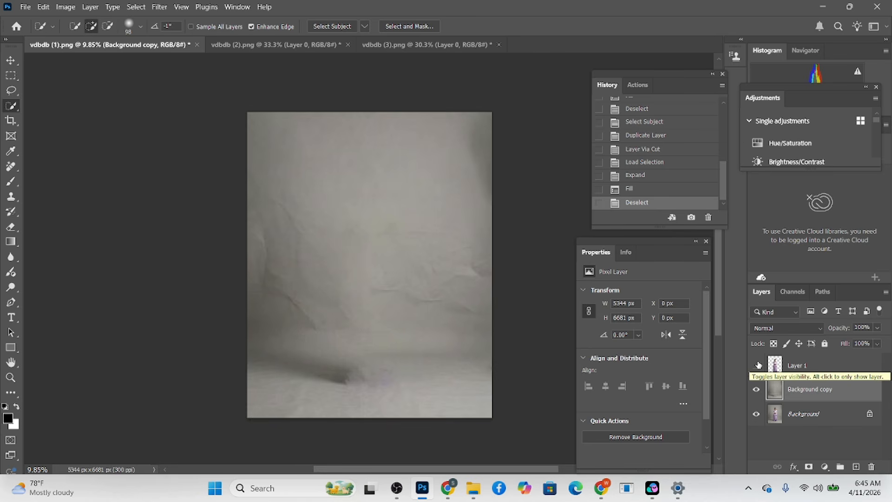
pyautogui.click(758, 365)
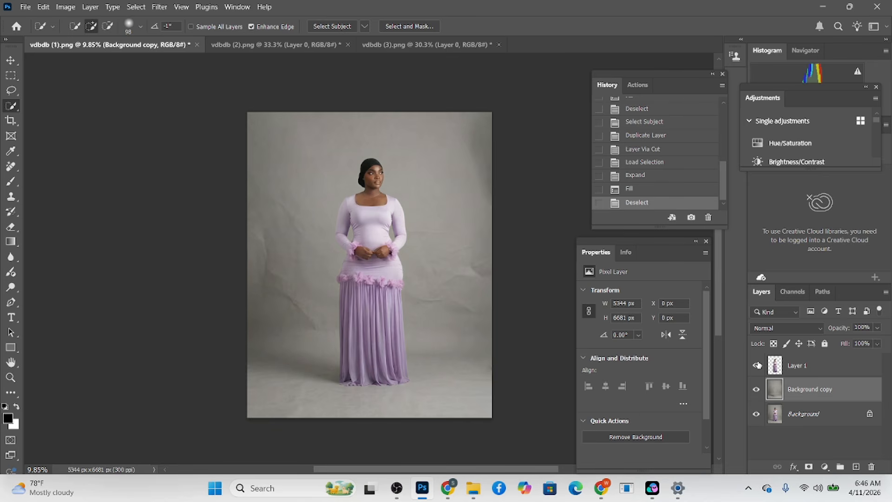
# - Bring the teal backdrop from vdbdb (2).png into vdbdb (1).png beneath the woman's layer and scale it to 303.64% to cover the canvas
pyautogui.click(328, 49)
pyautogui.click(10, 60)
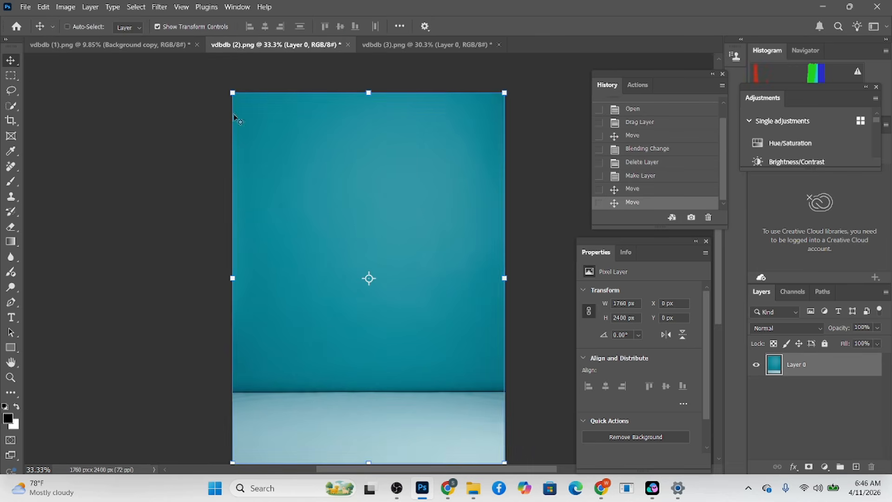
pyautogui.moveTo(240, 121); pyautogui.dragTo(463, 252)
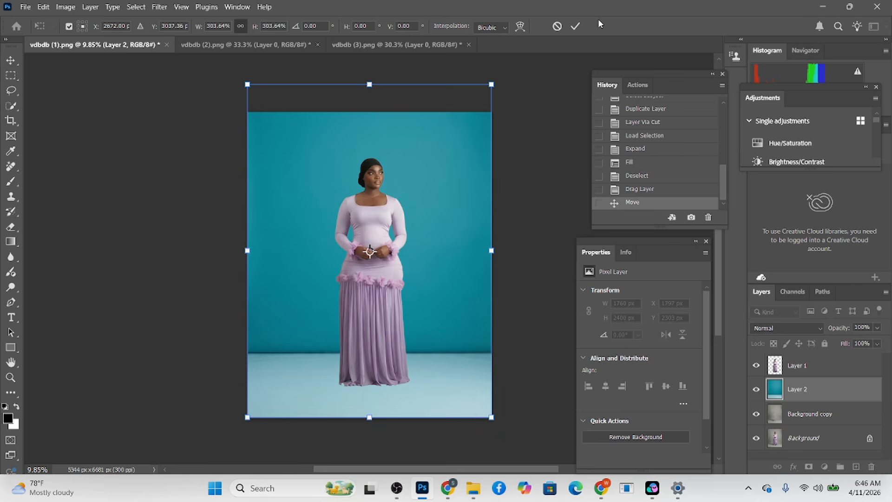
pyautogui.click(575, 27)
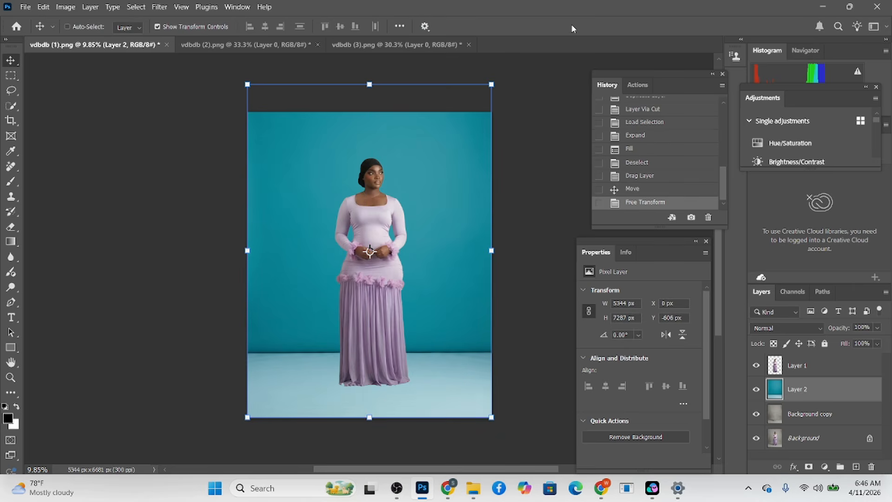
# - Brighten the woman's Layer 1 slightly with a Curves adjustment, raising the RGB midpoint from input 118 to output 126
pyautogui.click(804, 329)
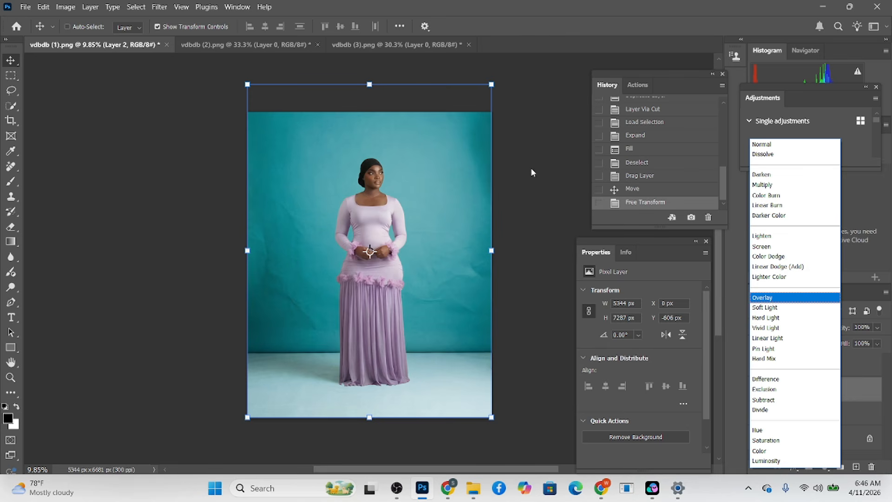
pyautogui.click(539, 190)
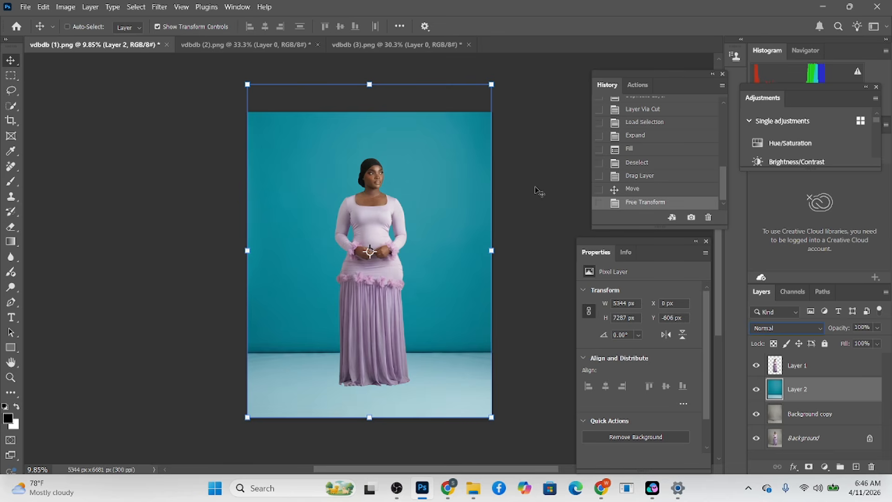
pyautogui.click(833, 373)
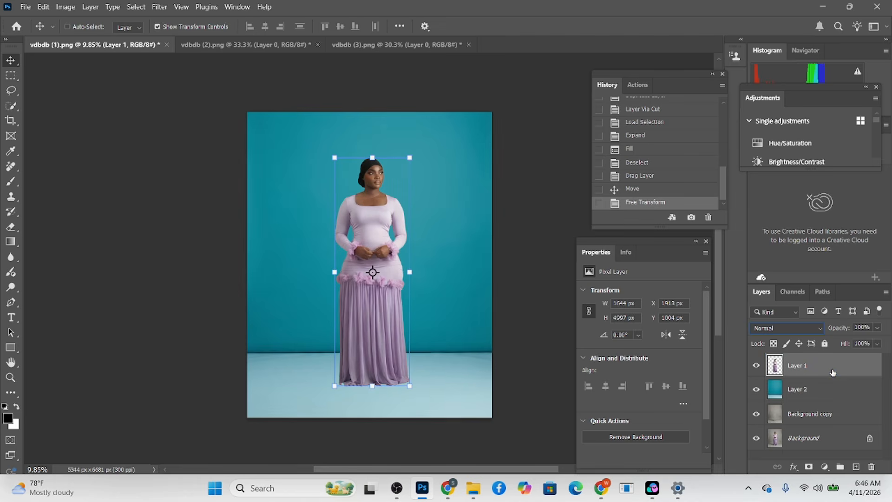
pyautogui.hotkey('ctrl', 'm')
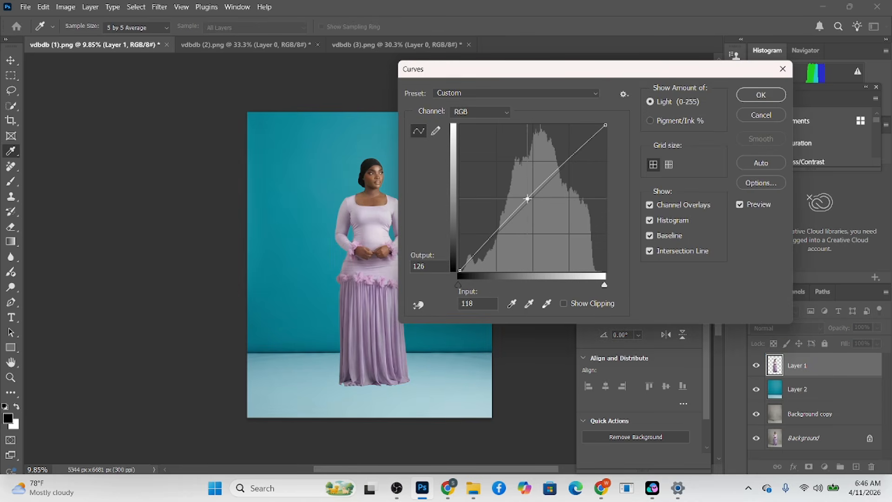
pyautogui.press('Return')
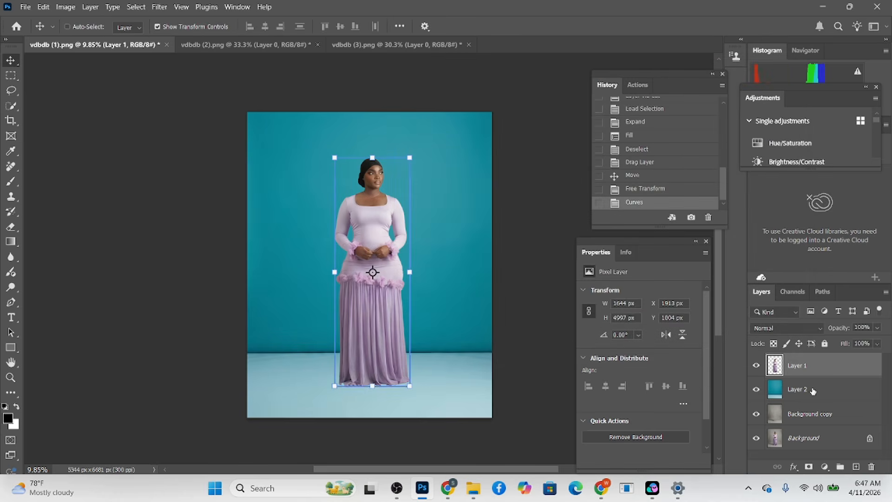
# - Duplicate the teal Layer 2, set the original Layer 2 to Overlay blending, and hide Layer 2 copy
pyautogui.click(835, 393)
pyautogui.hotkey('ctrl', 'j')
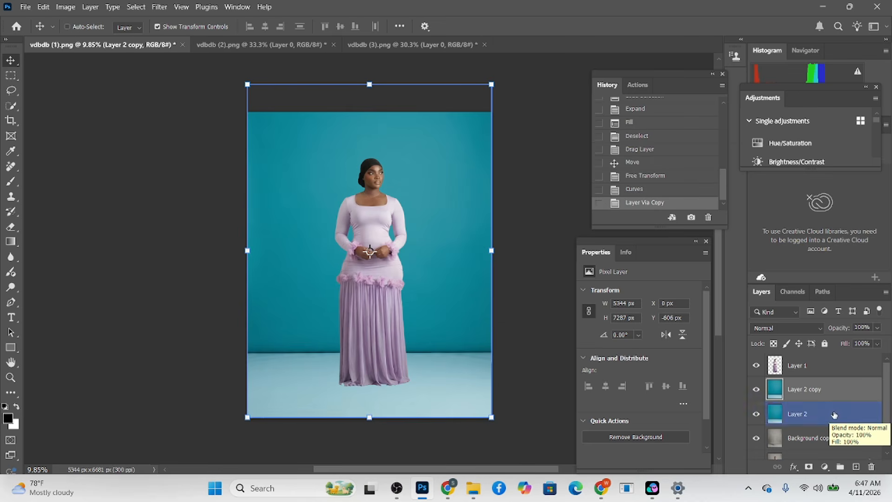
pyautogui.click(834, 410)
pyautogui.click(779, 329)
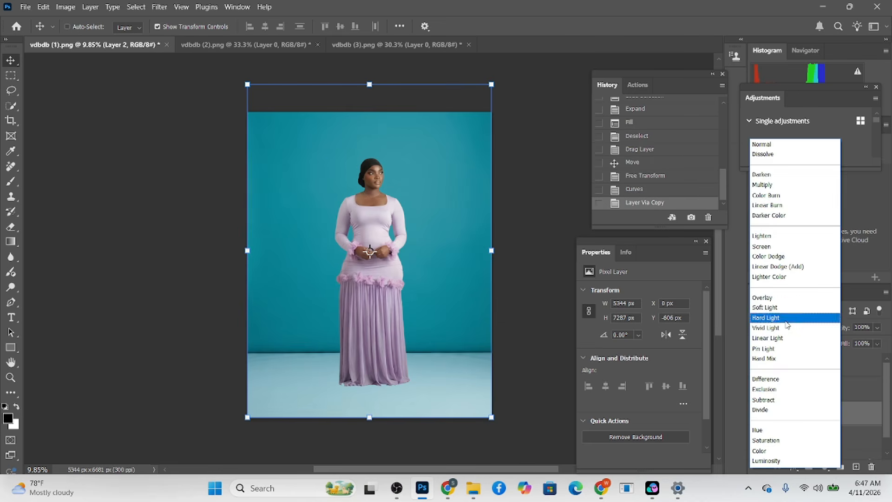
pyautogui.click(766, 295)
pyautogui.click(758, 391)
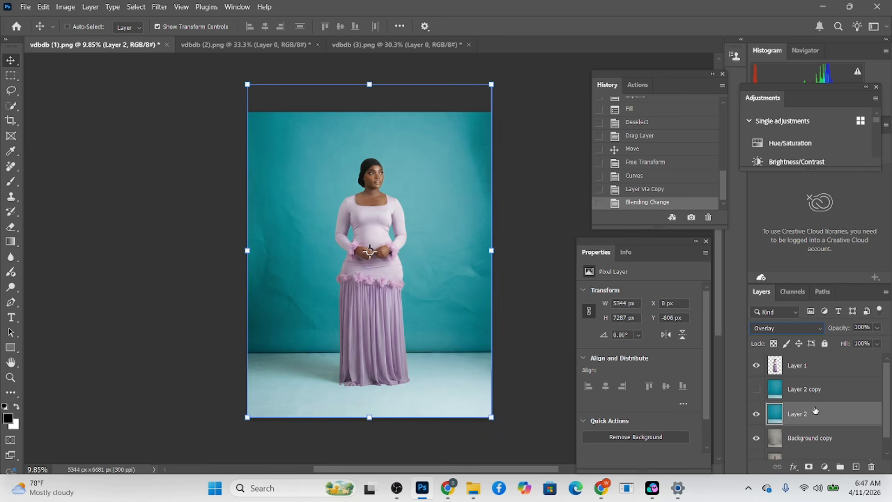
# - Soften the Background copy layer's texture with a Gaussian Blur
pyautogui.click(811, 438)
pyautogui.click(156, 7)
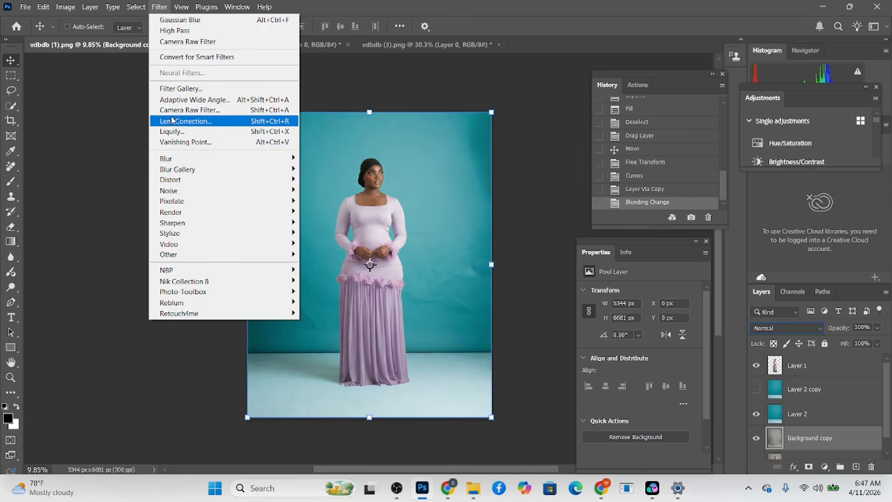
pyautogui.moveTo(176, 160)
pyautogui.click(340, 200)
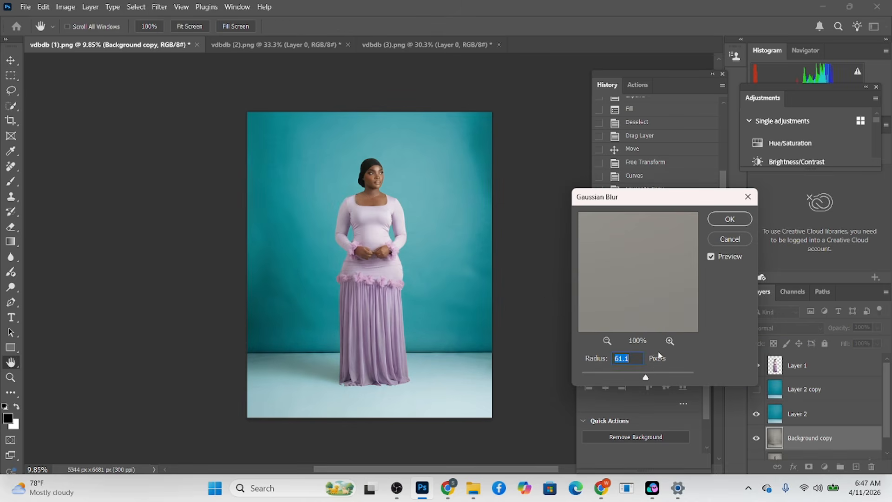
pyautogui.click(655, 374)
pyautogui.moveTo(624, 376); pyautogui.dragTo(630, 379)
pyautogui.click(731, 219)
pyautogui.press('v')
pyautogui.click(790, 413)
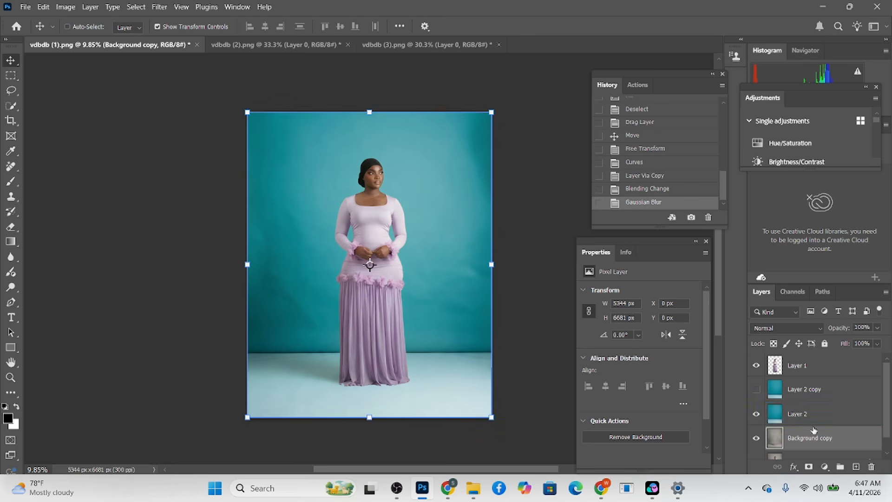
# - Hide and show Background copy to compare the blurred backdrop with the original one
pyautogui.click(757, 439)
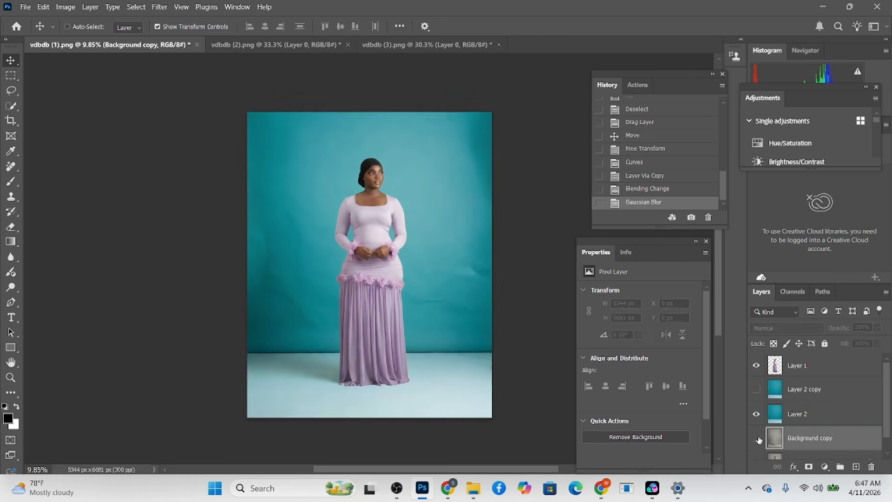
pyautogui.click(757, 439)
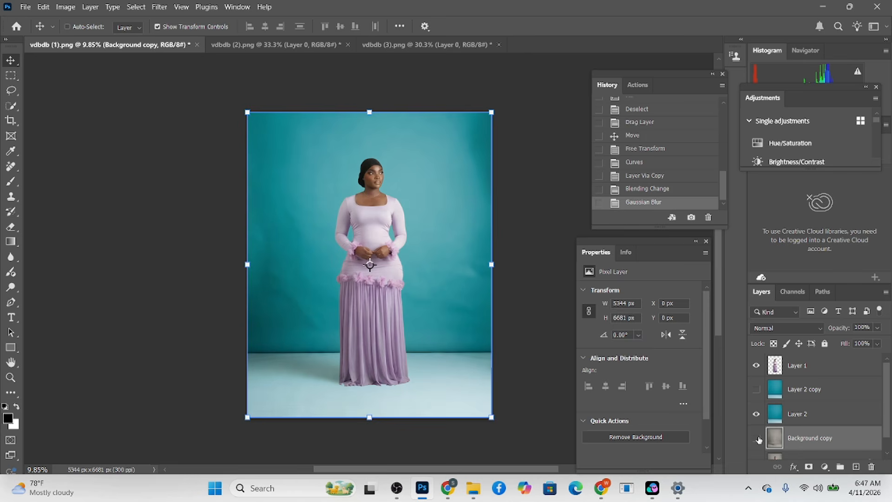
pyautogui.click(758, 439)
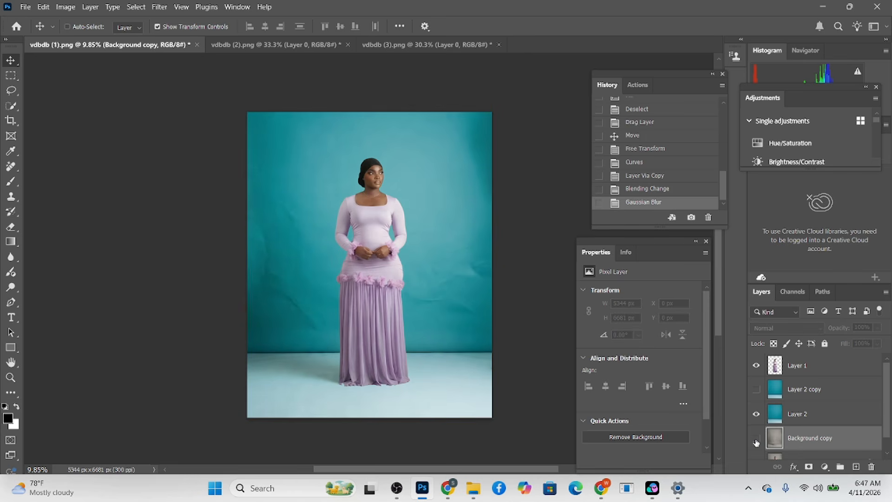
pyautogui.click(757, 441)
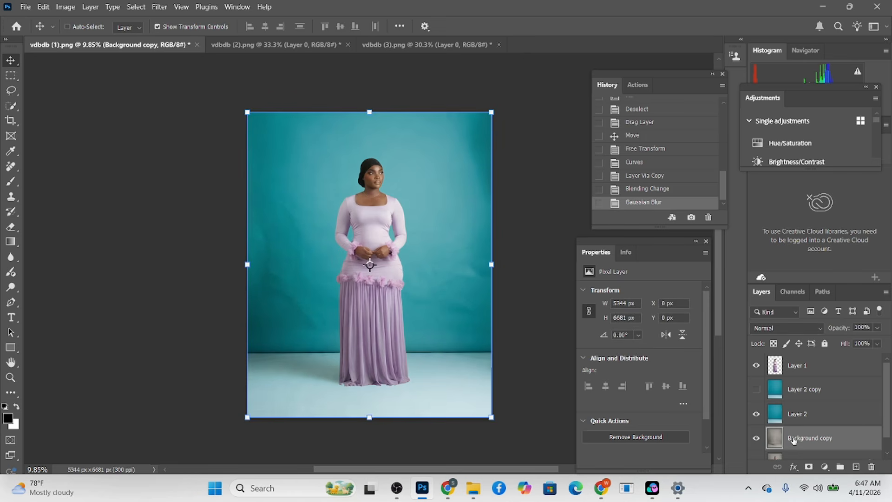
# - Add a layer mask to Background copy and paint black over the floor shadow beside and below the dress hem
pyautogui.click(810, 466)
pyautogui.click(10, 181)
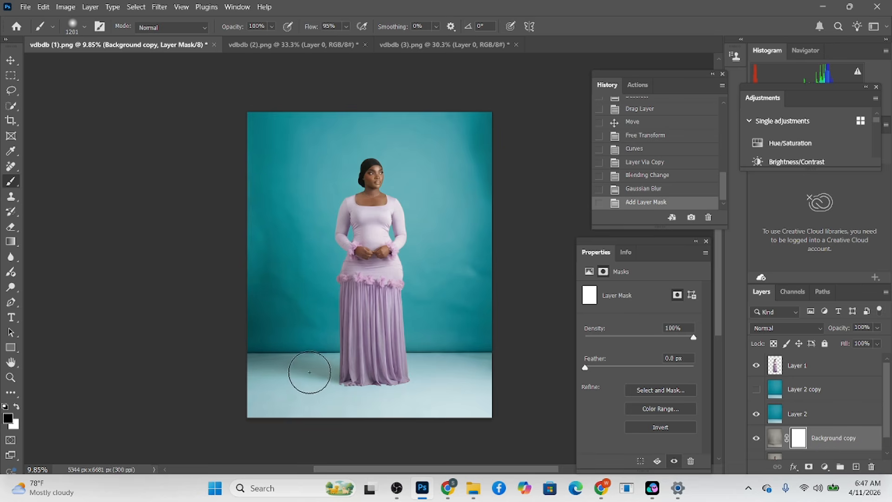
pyautogui.moveTo(305, 367)
pyautogui.mouseDown()
pyautogui.moveTo(346, 379)
pyautogui.moveTo(316, 372)
pyautogui.mouseUp()
pyautogui.moveTo(326, 376)
pyautogui.mouseDown()
pyautogui.moveTo(304, 369)
pyautogui.moveTo(344, 390)
pyautogui.mouseUp()
pyautogui.moveTo(362, 400); pyautogui.dragTo(380, 412)
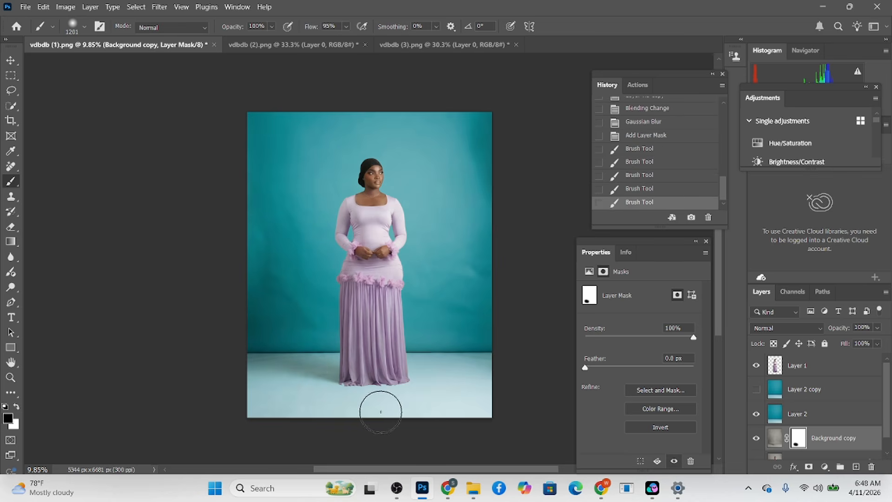
# - Lower the brush flow to 23% and refine the Background copy mask around the dress hem with white and black strokes
pyautogui.scroll(4, 380, 412)
pyautogui.click(347, 27)
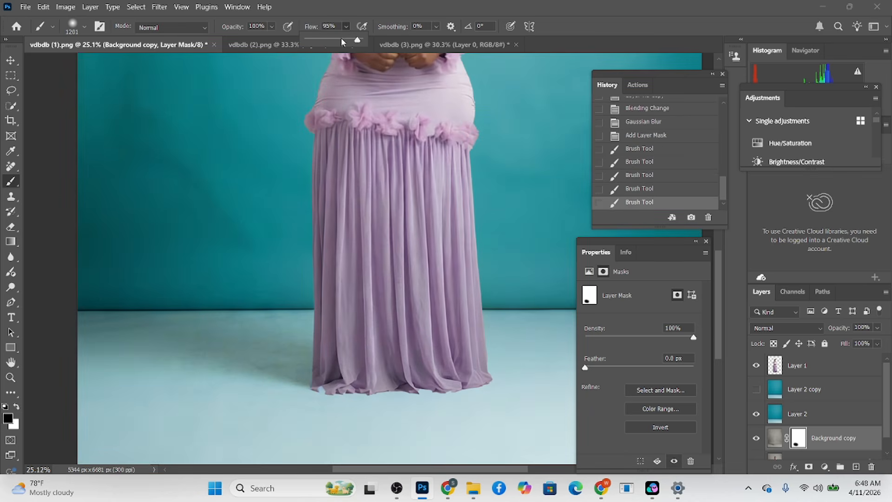
pyautogui.moveTo(342, 42); pyautogui.dragTo(318, 41)
pyautogui.press('x')
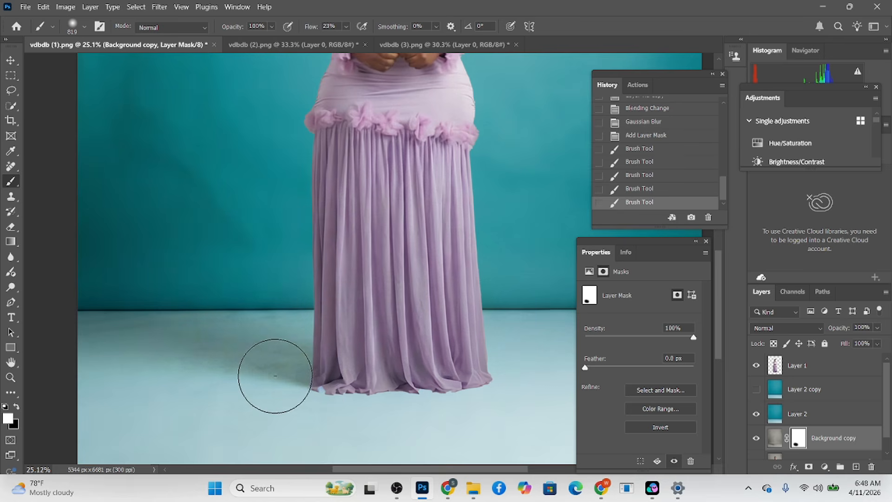
pyautogui.moveTo(275, 376)
pyautogui.mouseDown()
pyautogui.moveTo(248, 366)
pyautogui.moveTo(290, 368)
pyautogui.moveTo(200, 356)
pyautogui.moveTo(363, 400)
pyautogui.mouseUp()
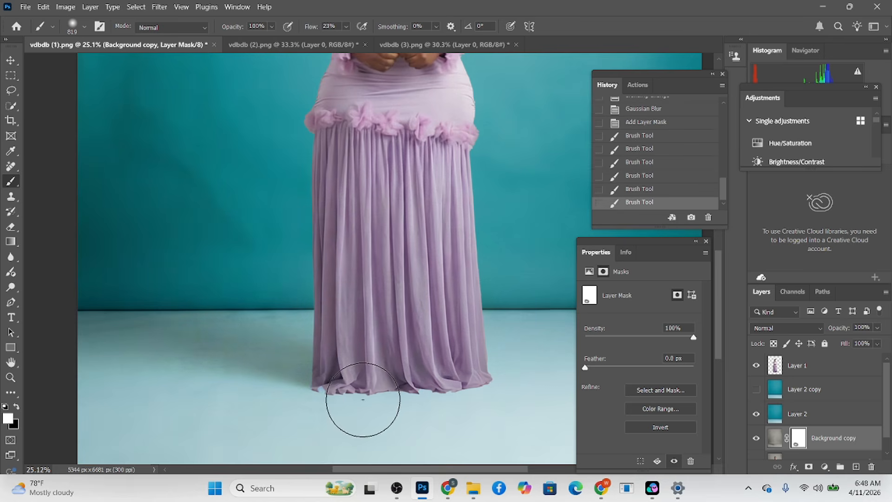
pyautogui.press('x')
pyautogui.moveTo(154, 339)
pyautogui.mouseDown()
pyautogui.moveTo(99, 335)
pyautogui.moveTo(374, 423)
pyautogui.mouseUp()
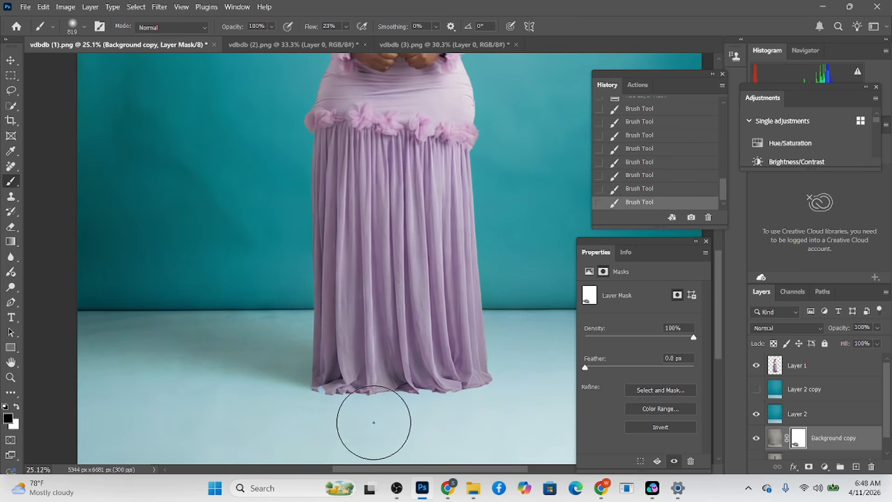
pyautogui.scroll(-5, 374, 423)
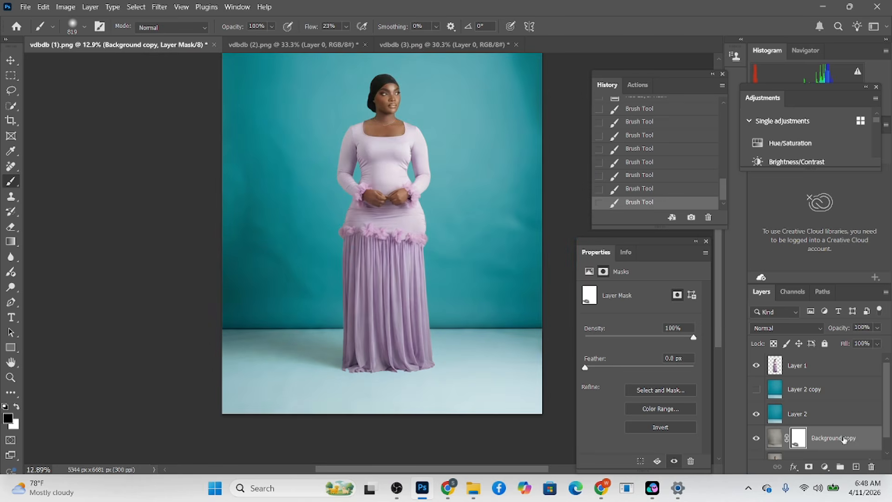
# - Add a layer mask to Layer 2 and paint black on the floor around the dress hem, raising brush flow to 100%
pyautogui.click(815, 414)
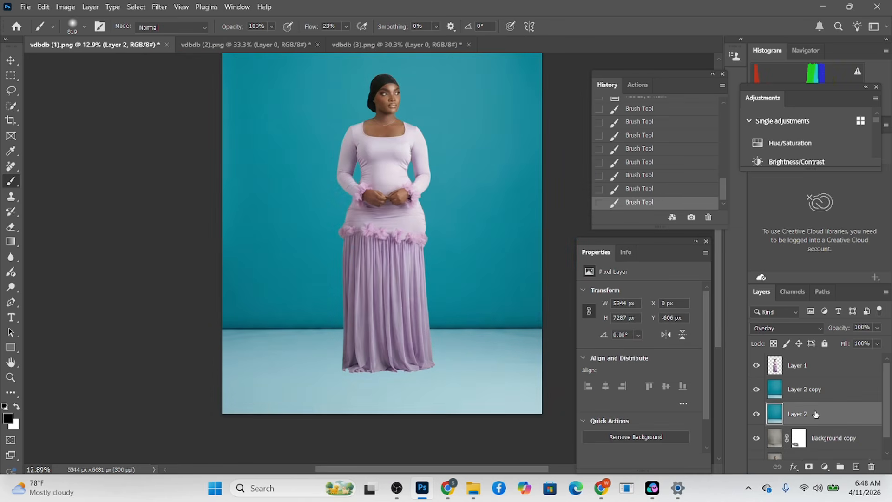
pyautogui.click(810, 467)
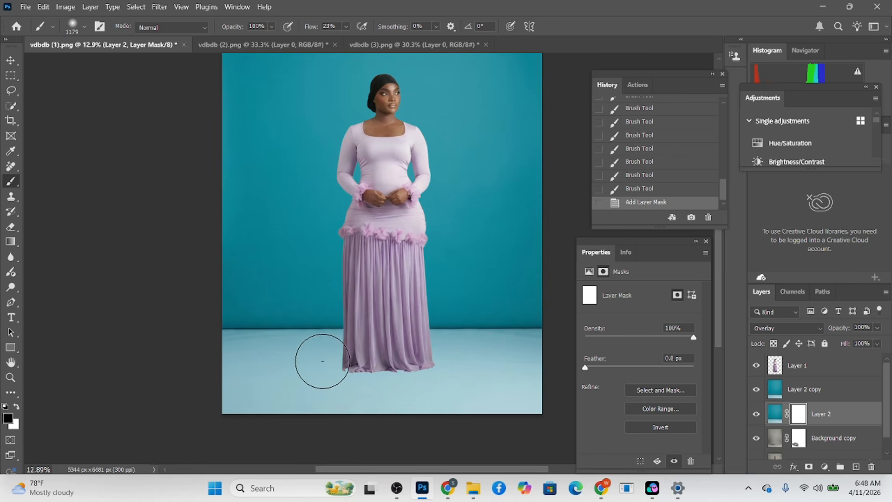
pyautogui.moveTo(371, 359)
pyautogui.mouseDown()
pyautogui.moveTo(244, 359)
pyautogui.moveTo(353, 364)
pyautogui.mouseUp()
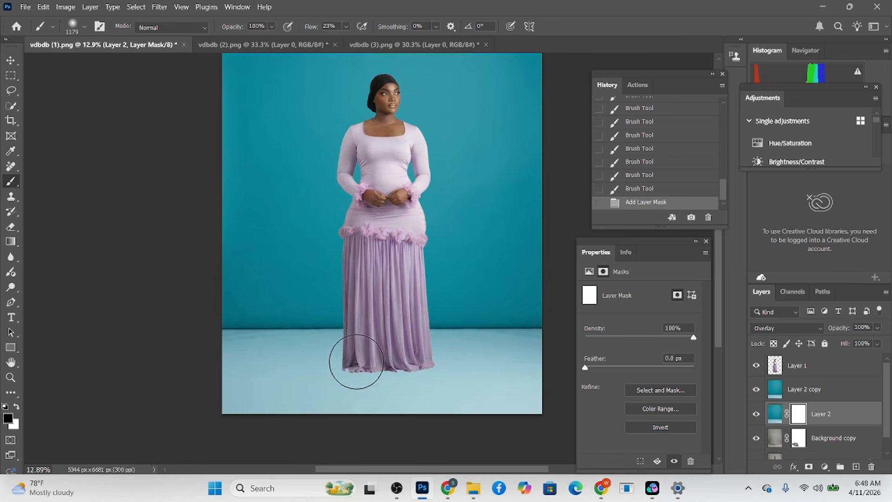
pyautogui.moveTo(304, 29); pyautogui.dragTo(343, 29)
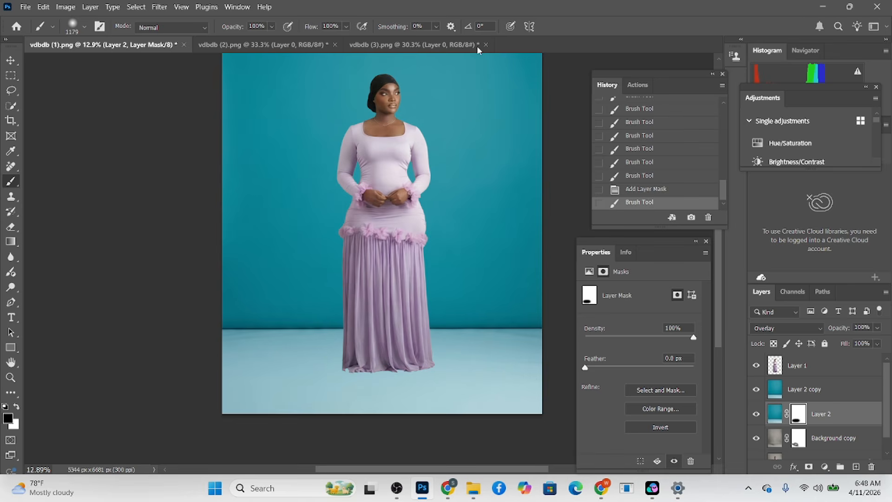
pyautogui.scroll(-2, 393, 297)
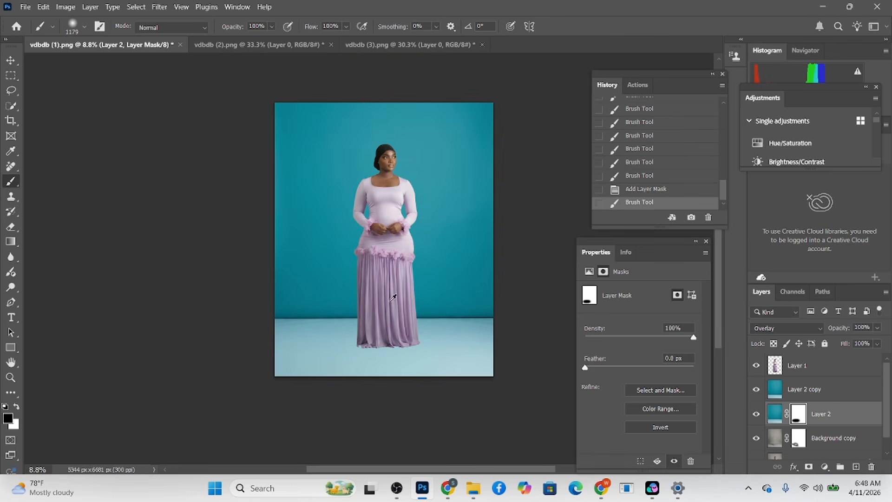
# - Check the image with Layer 2 hidden and shown, and apply its layer mask permanently to the layer
pyautogui.click(756, 415)
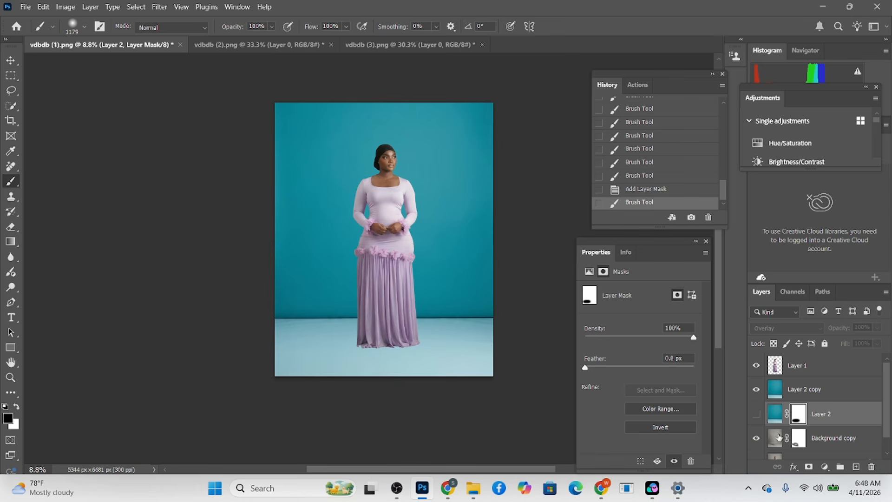
pyautogui.click(758, 415)
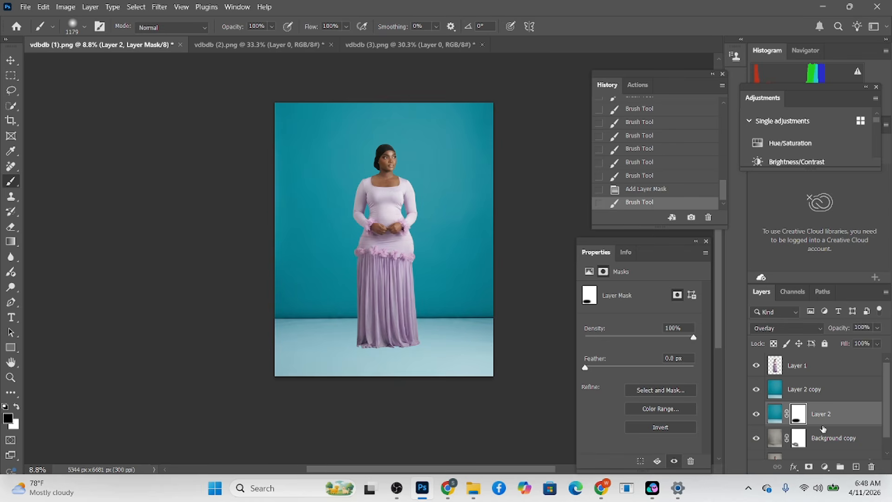
pyautogui.rightClick(805, 424)
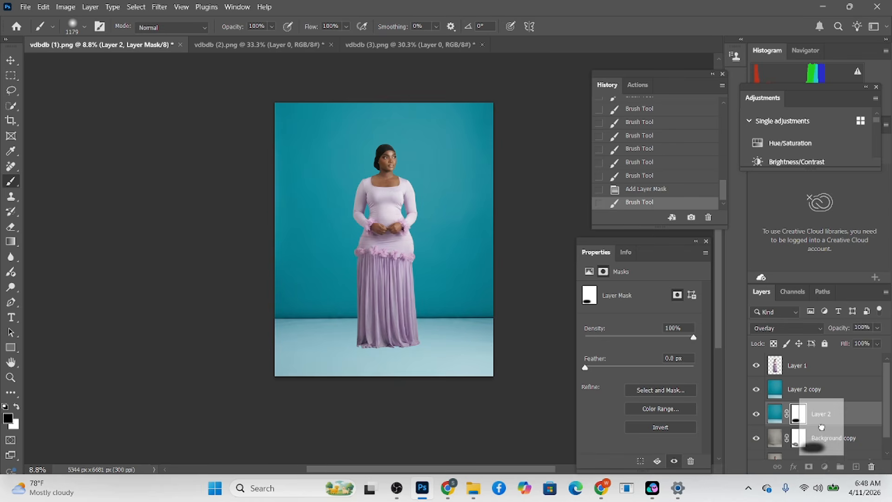
pyautogui.click(871, 465)
# - Compare the backdrop with and without Layer 2 copy, leave that copy hidden, and disable the Background copy layer mask
pyautogui.click(792, 391)
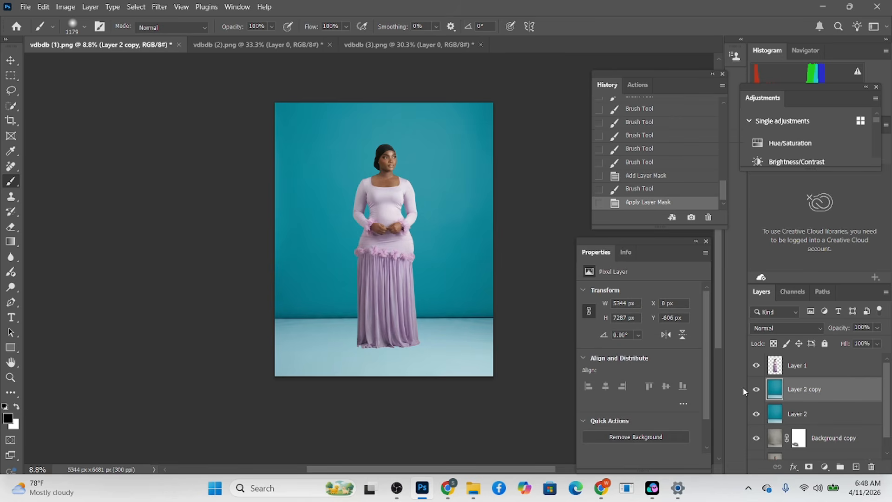
pyautogui.click(755, 391)
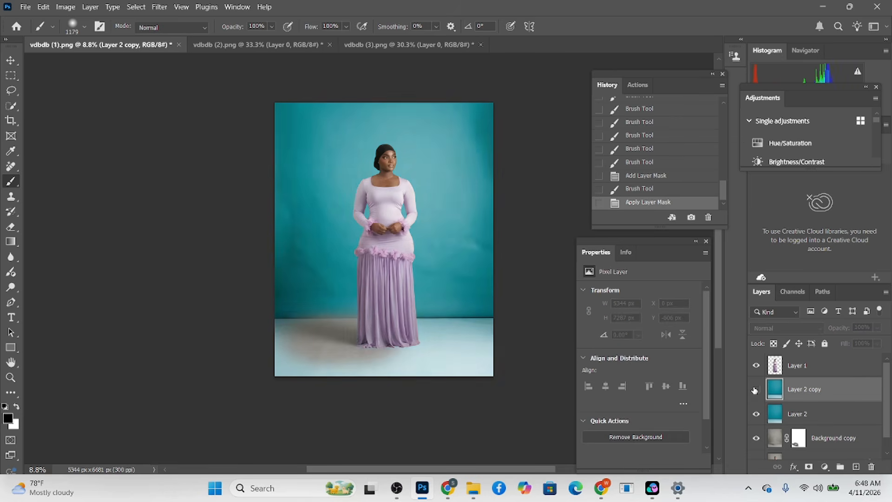
pyautogui.click(756, 390)
pyautogui.click(755, 391)
pyautogui.click(834, 420)
pyautogui.click(756, 391)
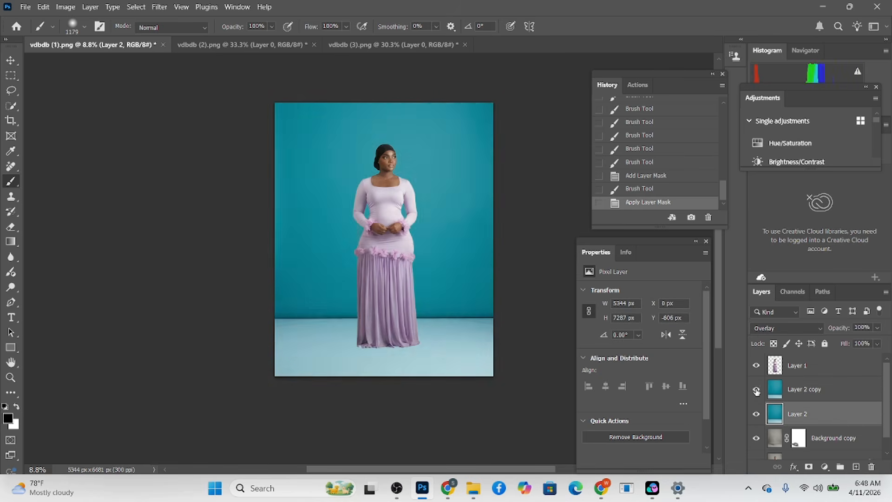
pyautogui.click(757, 391)
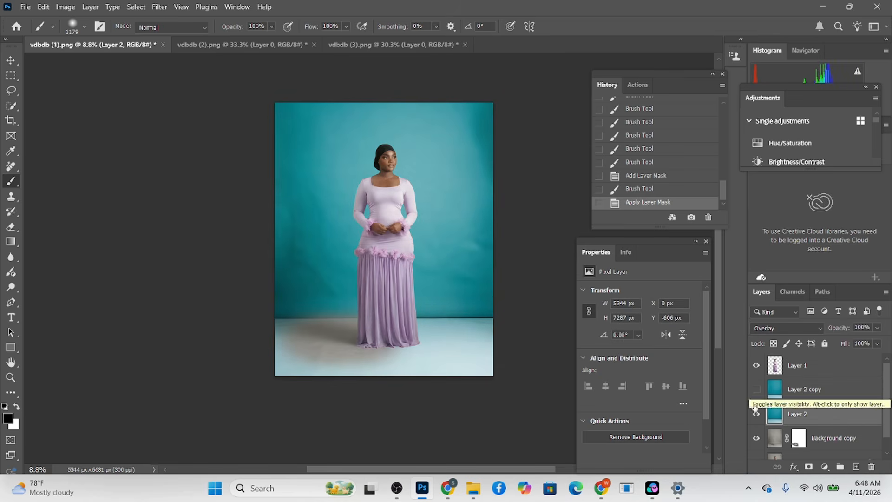
pyautogui.keyDown('shift'); pyautogui.click(799, 437); pyautogui.keyUp('shift')
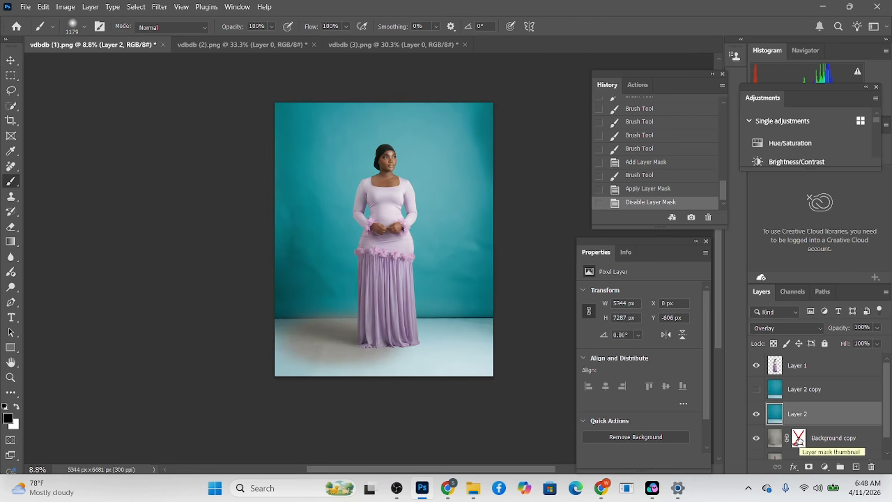
# - Undo the mask disabling, the Layer 2 mask with its strokes, and the last few brush strokes on the Background copy mask
pyautogui.hotkey('ctrl', 'z')
pyautogui.hotkey('ctrl', 'z')
pyautogui.hotkey('ctrl', 'z')
pyautogui.hotkey('ctrl', 'z')
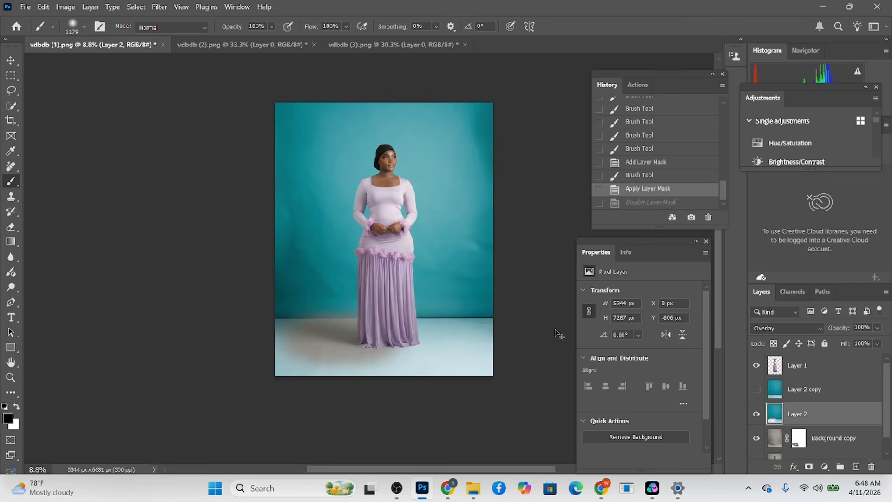
pyautogui.hotkey('ctrl', 'z')
pyautogui.hotkey('ctrl', 'z')
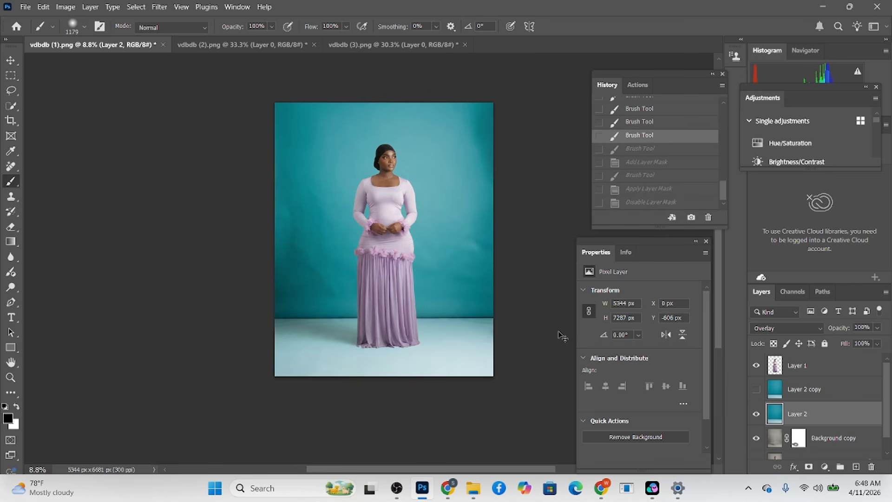
pyautogui.hotkey('ctrl', 'z')
pyautogui.hotkey('ctrl', 'z')
pyautogui.hotkey('ctrl', 'z')
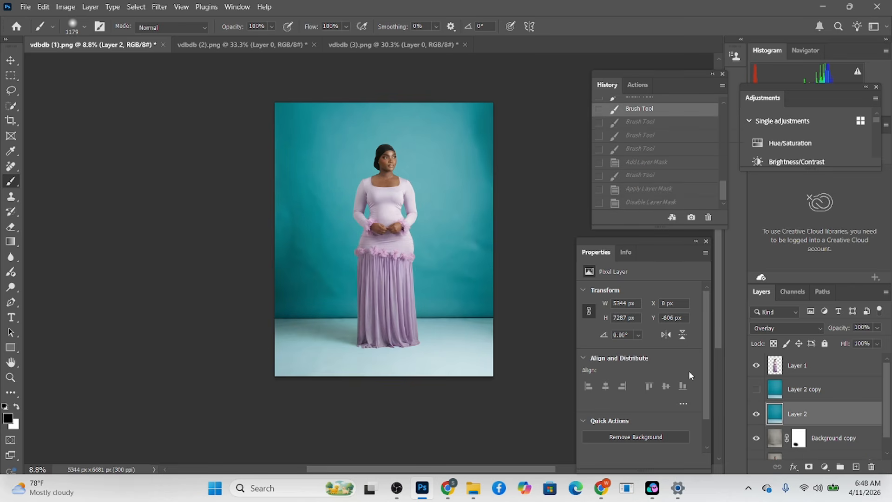
# - Compare the backdrop with Layer 2 and Layer 2 copy hidden and shown, and add a white layer mask to the visible Layer 2 copy
pyautogui.click(757, 389)
pyautogui.click(757, 390)
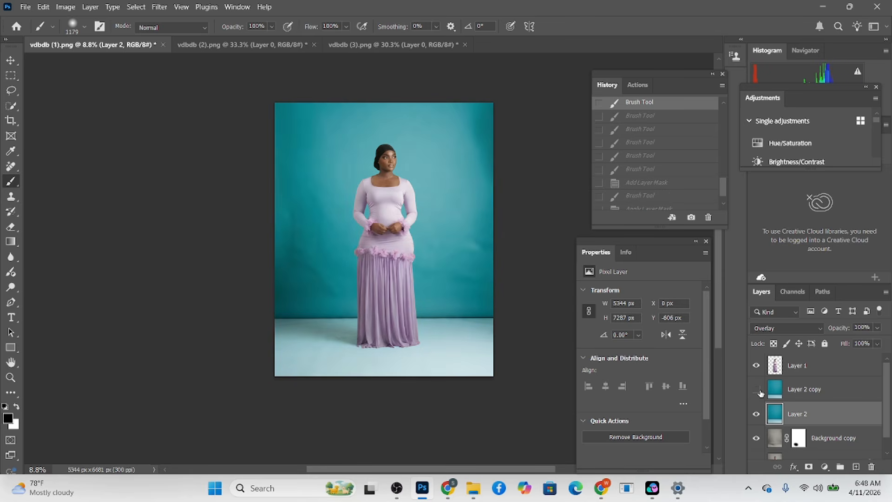
pyautogui.click(758, 414)
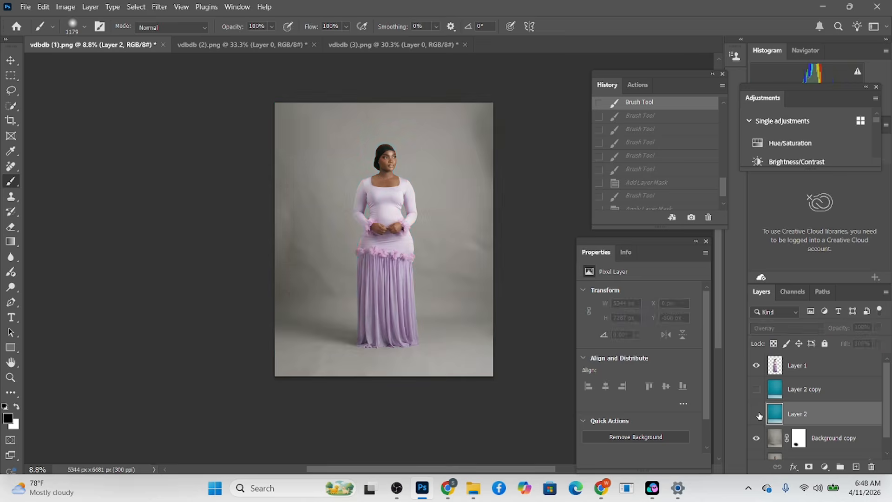
pyautogui.click(758, 413)
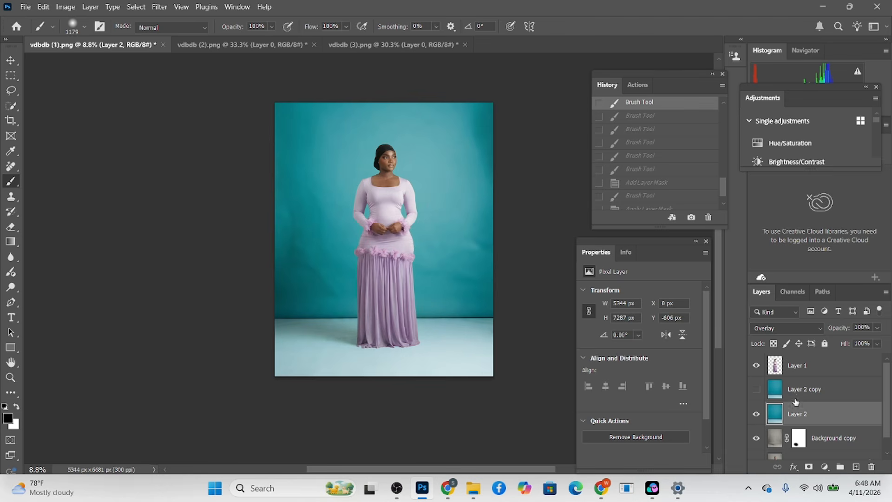
pyautogui.click(756, 390)
pyautogui.click(818, 390)
pyautogui.click(809, 467)
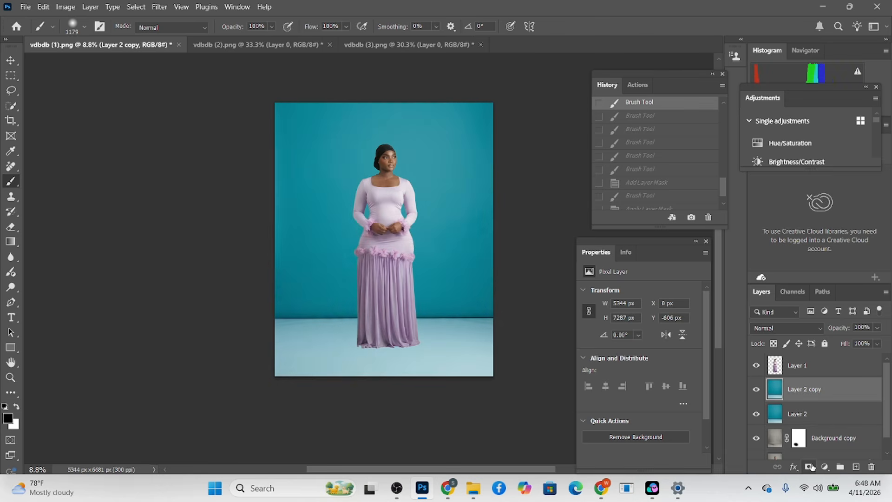
pyautogui.moveTo(390, 366)
pyautogui.mouseDown()
pyautogui.moveTo(358, 338)
pyautogui.moveTo(291, 331)
pyautogui.mouseUp()
pyautogui.hotkey('ctrl', 'z')
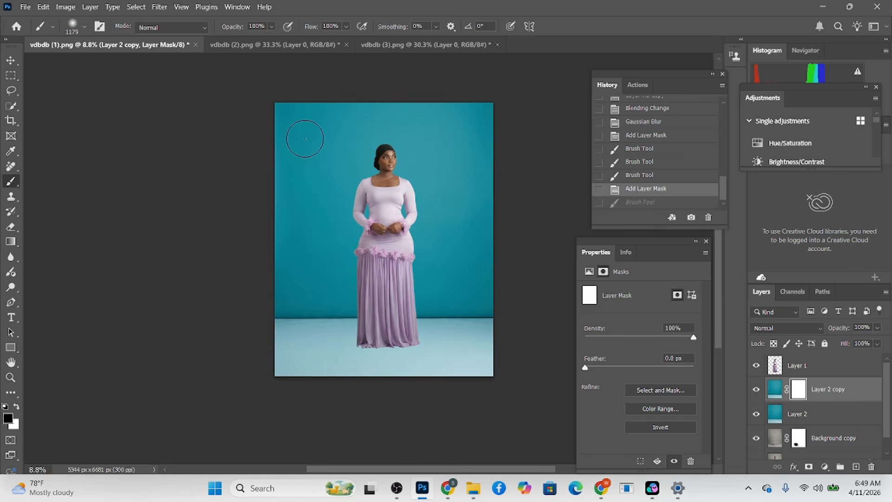
# - Paint black at 35% brush flow on the Layer 2 copy mask over the floor around the dress hem, and compare with the layer hidden
pyautogui.click(346, 26)
pyautogui.moveTo(361, 39); pyautogui.dragTo(324, 41)
pyautogui.scroll(3, 374, 186)
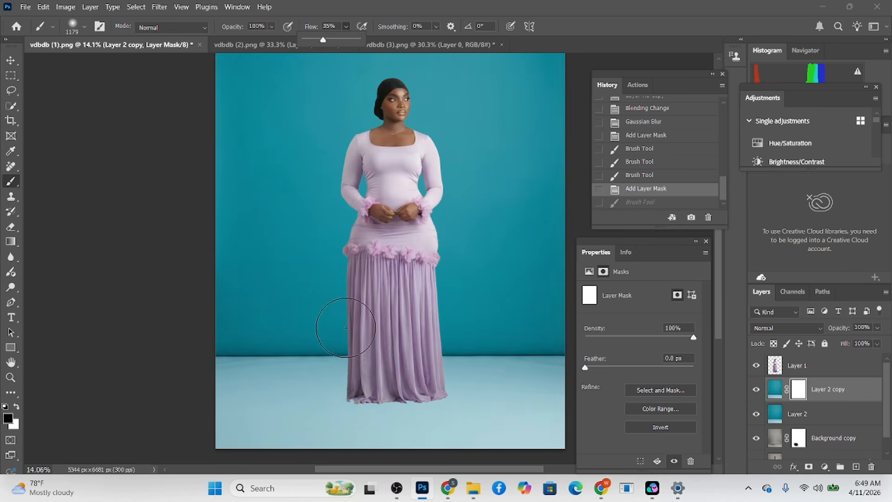
pyautogui.moveTo(366, 389); pyautogui.dragTo(265, 385)
pyautogui.moveTo(331, 389); pyautogui.dragTo(229, 384)
pyautogui.moveTo(251, 384); pyautogui.dragTo(421, 386)
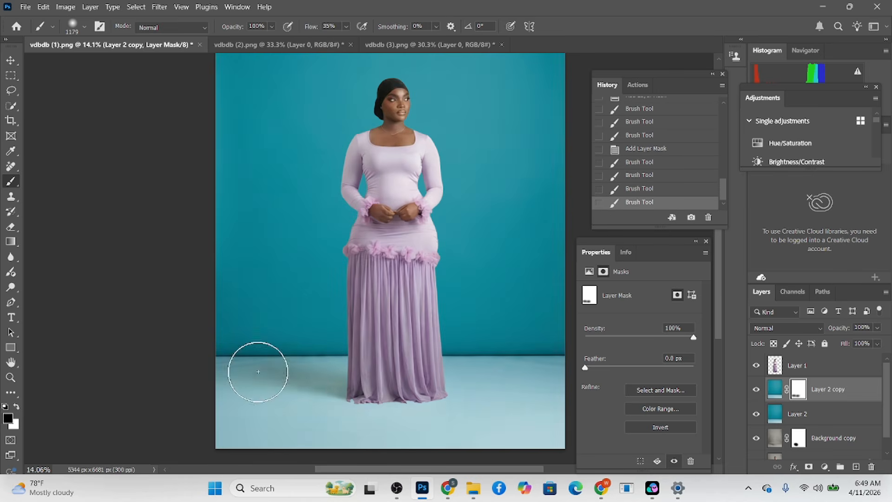
pyautogui.scroll(-1, 415, 312)
pyautogui.scroll(-1, 415, 313)
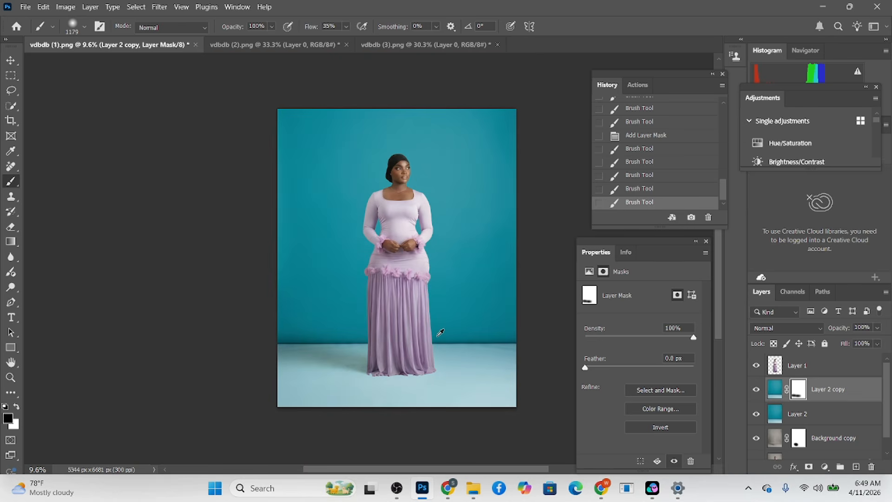
pyautogui.click(758, 396)
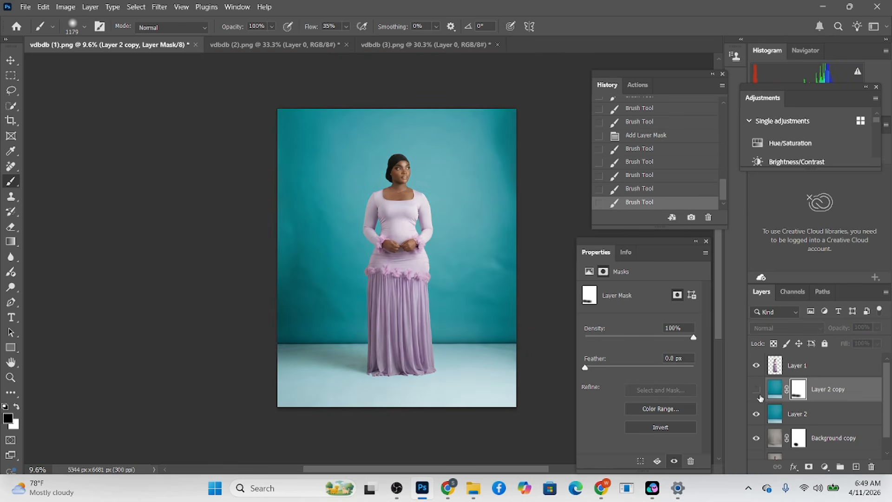
pyautogui.click(756, 390)
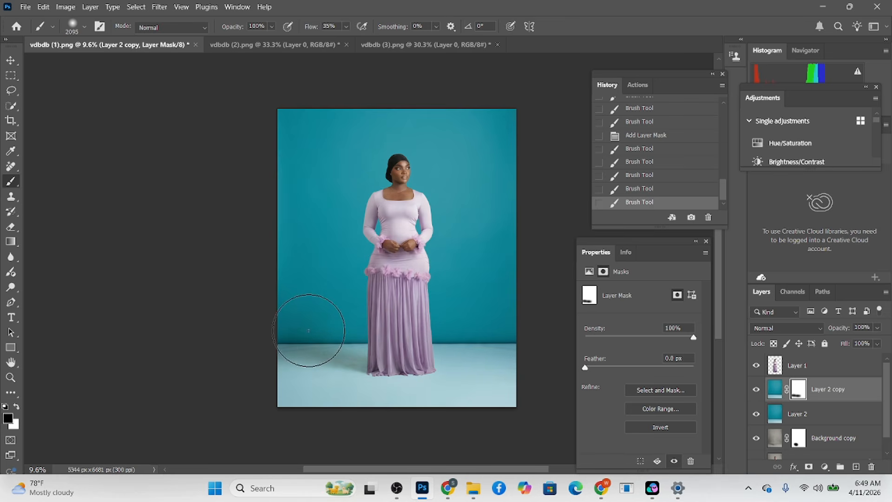
# - Paint black on the Layer 2 copy mask over the lower wall beside the dress and along the wall-floor edge, checking the layer hidden and shown
pyautogui.moveTo(276, 278)
pyautogui.mouseDown()
pyautogui.moveTo(308, 337)
pyautogui.moveTo(310, 308)
pyautogui.moveTo(324, 330)
pyautogui.moveTo(300, 307)
pyautogui.moveTo(343, 348)
pyautogui.moveTo(364, 354)
pyautogui.moveTo(279, 293)
pyautogui.mouseUp()
pyautogui.click(754, 390)
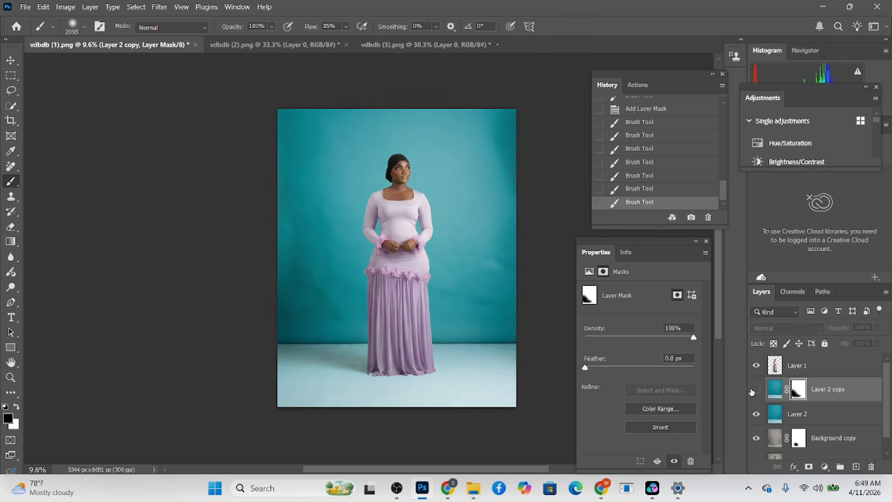
pyautogui.click(753, 391)
pyautogui.click(754, 390)
pyautogui.click(754, 390)
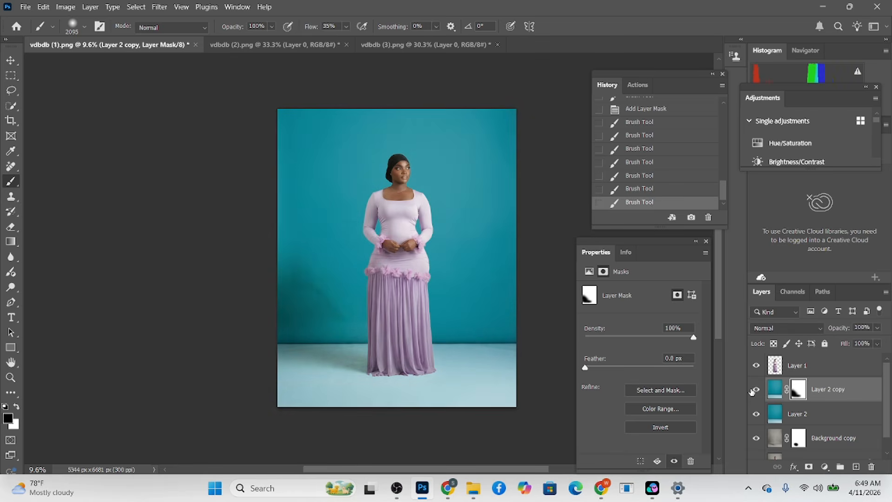
pyautogui.moveTo(474, 336); pyautogui.dragTo(428, 328)
pyautogui.moveTo(514, 344); pyautogui.dragTo(269, 346)
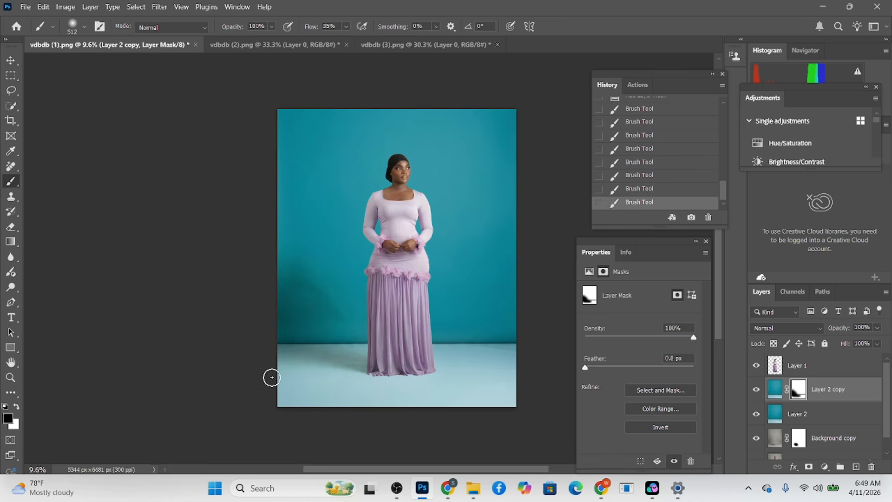
# - Soften the Layer 2 copy mask on the wall and foreground floor with a large white brush at 11% flow
pyautogui.click(347, 27)
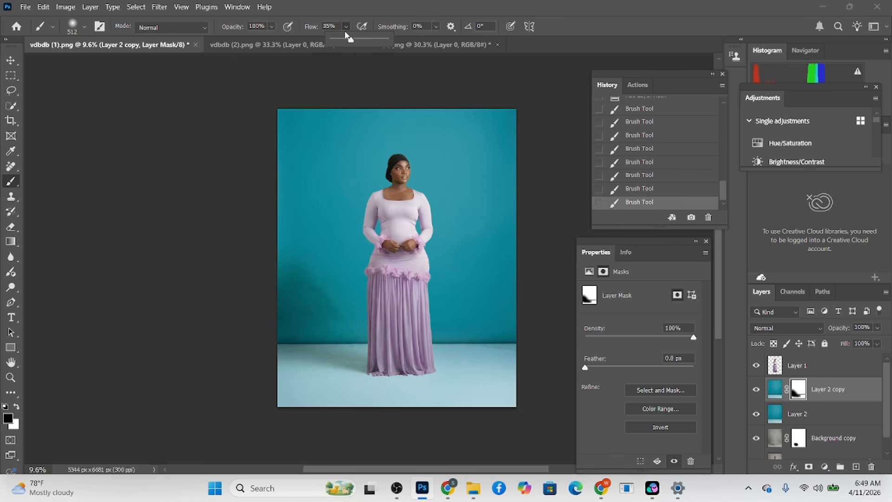
pyautogui.moveTo(344, 40); pyautogui.dragTo(337, 41)
pyautogui.press('x')
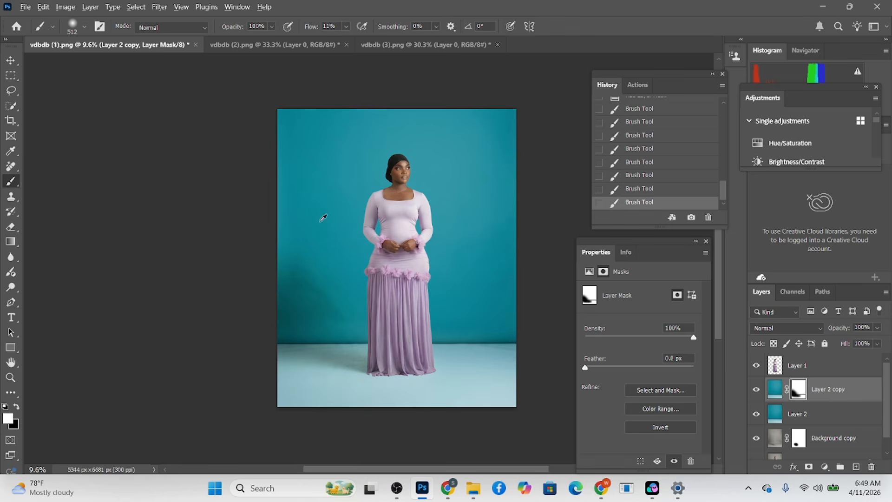
pyautogui.moveTo(319, 219); pyautogui.dragTo(367, 219)
pyautogui.moveTo(328, 277)
pyautogui.mouseDown()
pyautogui.moveTo(315, 277)
pyautogui.moveTo(336, 293)
pyautogui.moveTo(326, 282)
pyautogui.mouseUp()
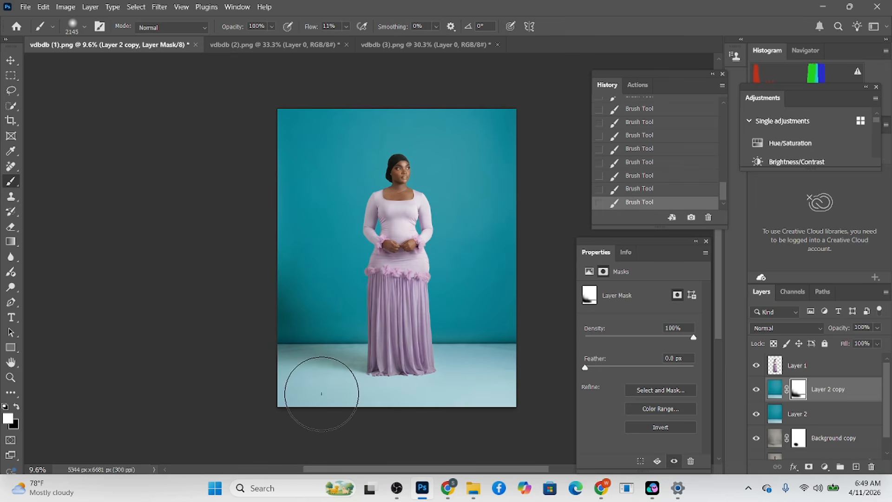
pyautogui.moveTo(273, 388)
pyautogui.mouseDown()
pyautogui.moveTo(299, 373)
pyautogui.moveTo(259, 372)
pyautogui.moveTo(294, 378)
pyautogui.moveTo(315, 427)
pyautogui.mouseUp()
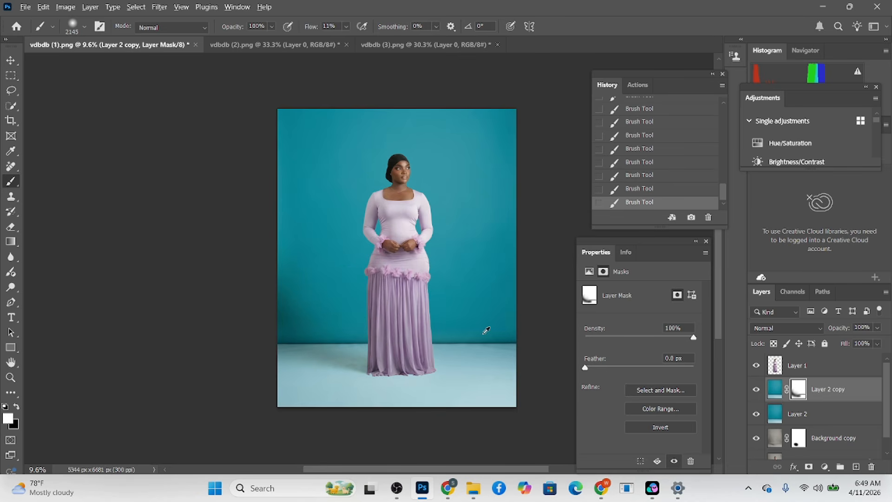
pyautogui.scroll(-1, 483, 332)
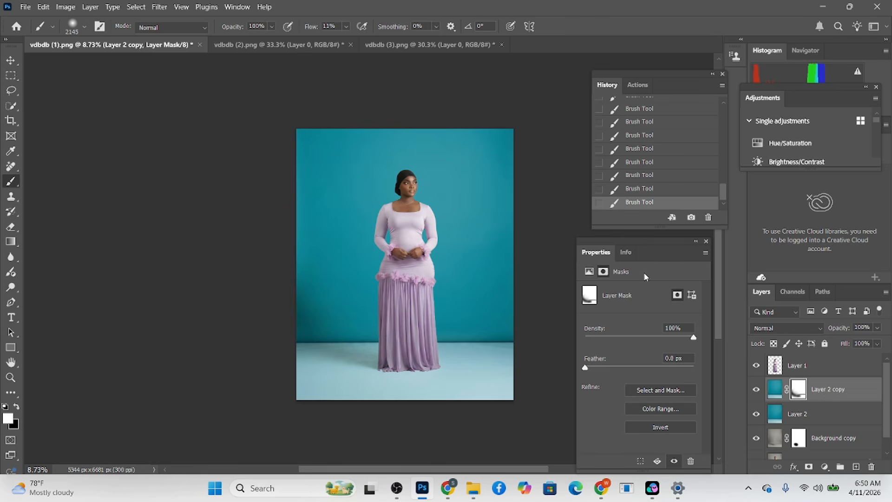
# - Bring the leaf-shadow image from vdbdb (3).png into the portrait document behind the woman and scale it to 5520 x 7527 px
pyautogui.click(474, 44)
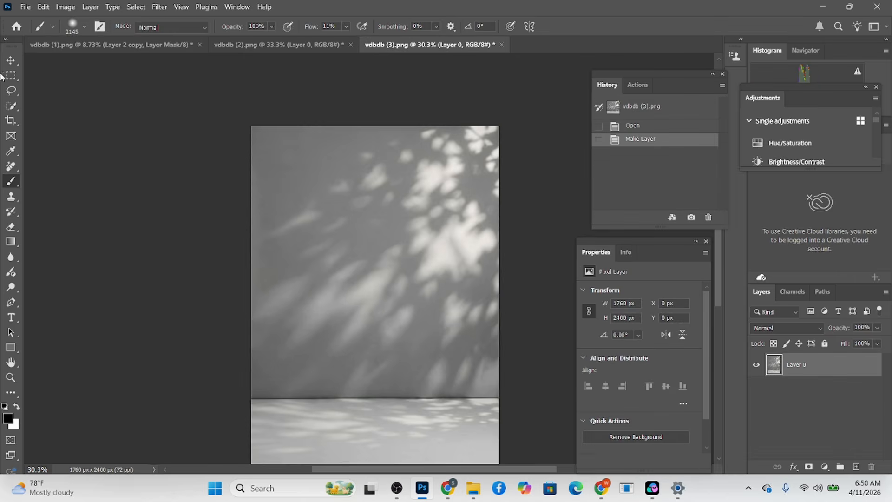
pyautogui.click(11, 61)
pyautogui.moveTo(425, 293)
pyautogui.mouseDown()
pyautogui.moveTo(143, 53)
pyautogui.moveTo(387, 301)
pyautogui.moveTo(420, 297)
pyautogui.mouseUp()
pyautogui.moveTo(427, 287); pyautogui.dragTo(521, 280)
pyautogui.moveTo(463, 324); pyautogui.dragTo(463, 297)
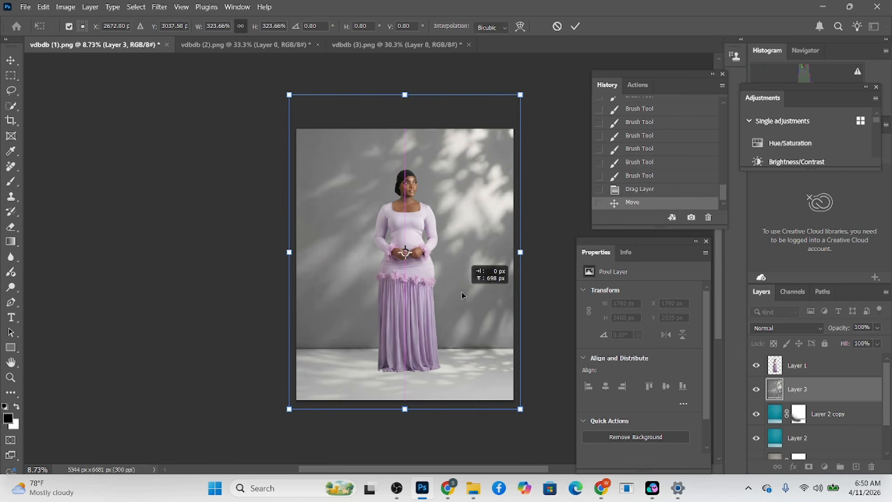
pyautogui.moveTo(404, 94); pyautogui.dragTo(404, 103)
pyautogui.click(575, 26)
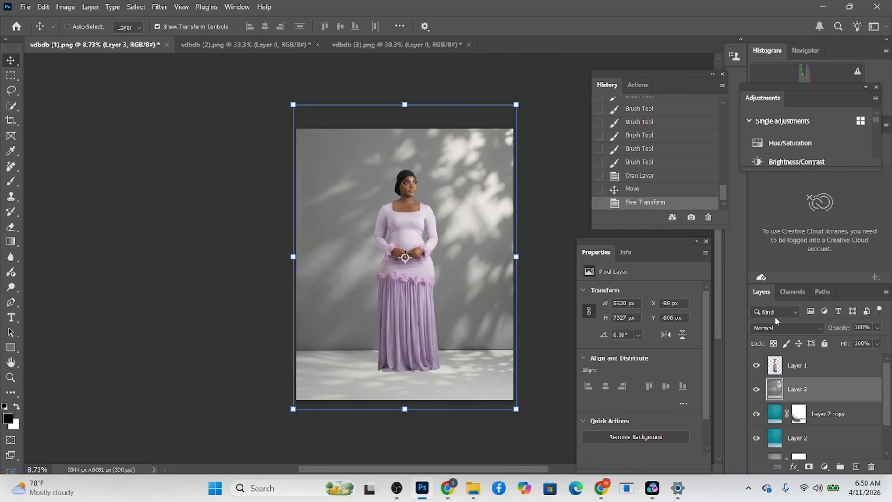
# - Set the leaf-shadow layer's blend mode to Overlay and shift it up to Y -815 px, aligning its floor line with the teal backdrop
pyautogui.click(785, 329)
pyautogui.click(769, 296)
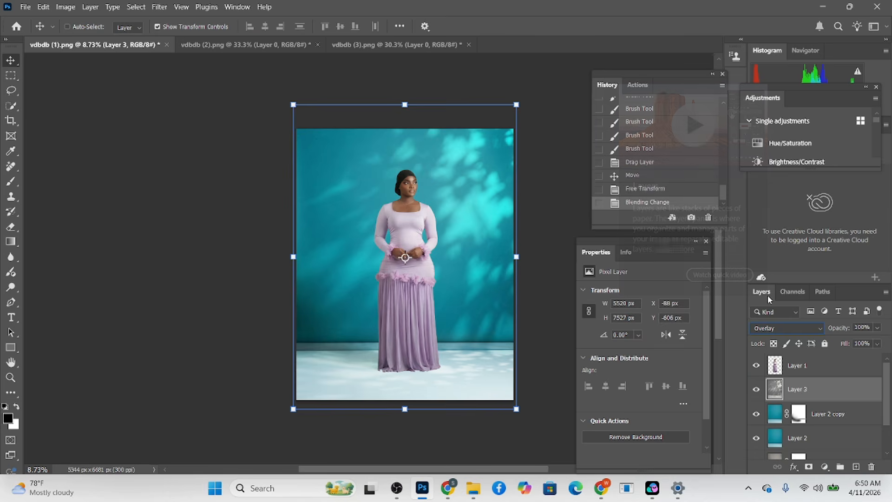
pyautogui.moveTo(495, 313); pyautogui.dragTo(494, 309)
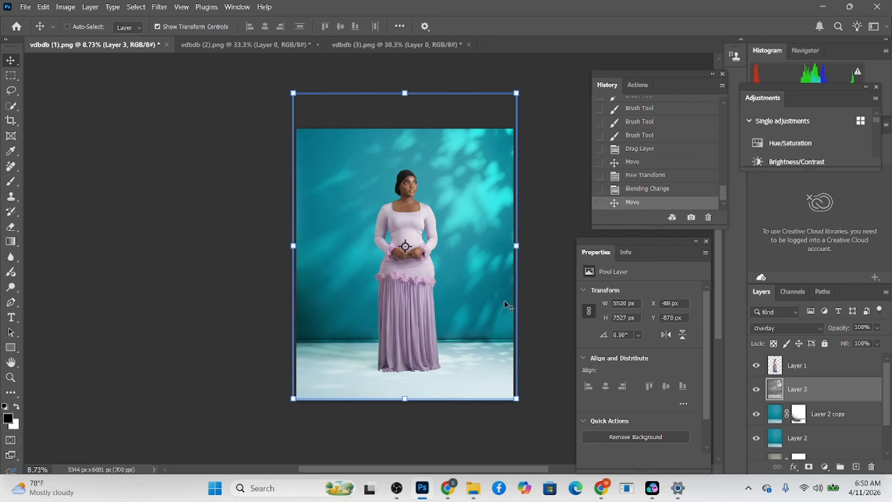
pyautogui.hotkey('shift', 'Down')
pyautogui.hotkey('shift', 'Down')
pyautogui.press('Down')
pyautogui.press('Down')
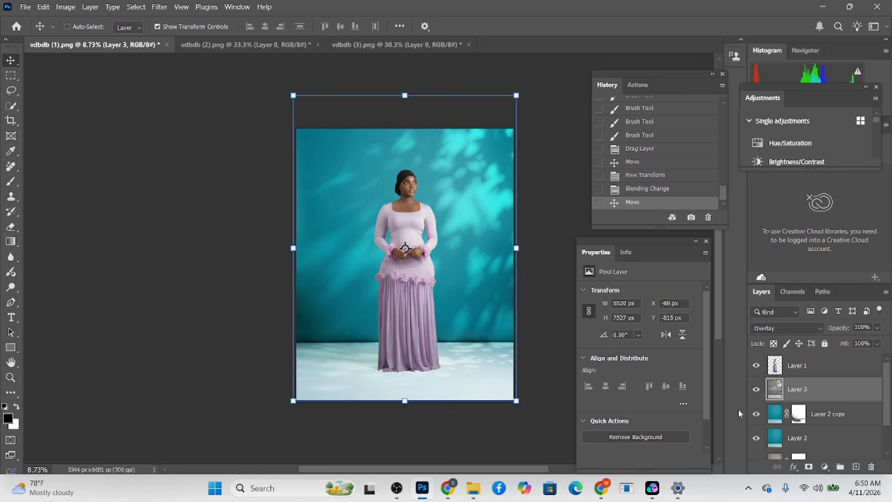
pyautogui.keyDown('alt'); pyautogui.click(810, 467); pyautogui.keyUp('alt')
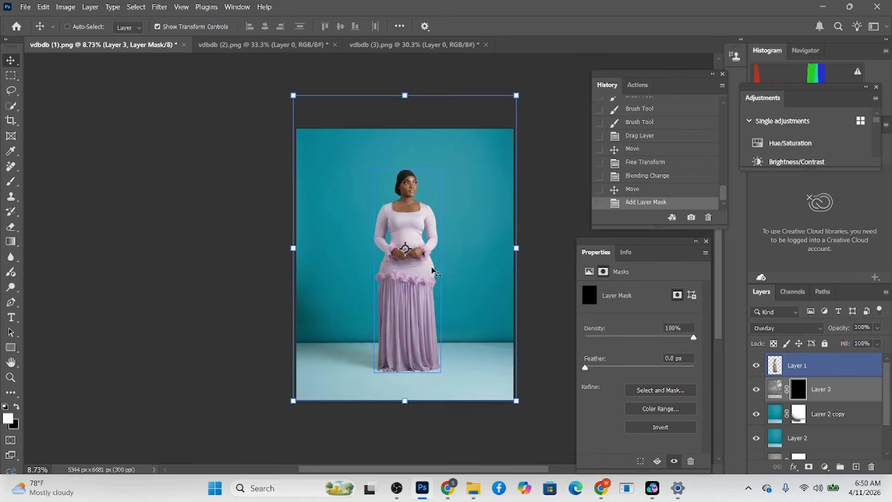
pyautogui.press('b')
pyautogui.press('x')
pyautogui.moveTo(457, 212); pyautogui.dragTo(483, 158)
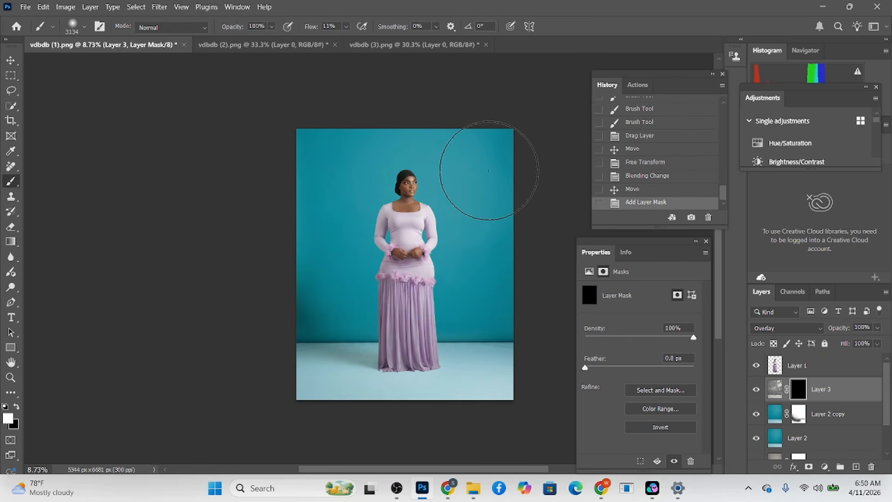
pyautogui.hotkey('ctrl', 'z')
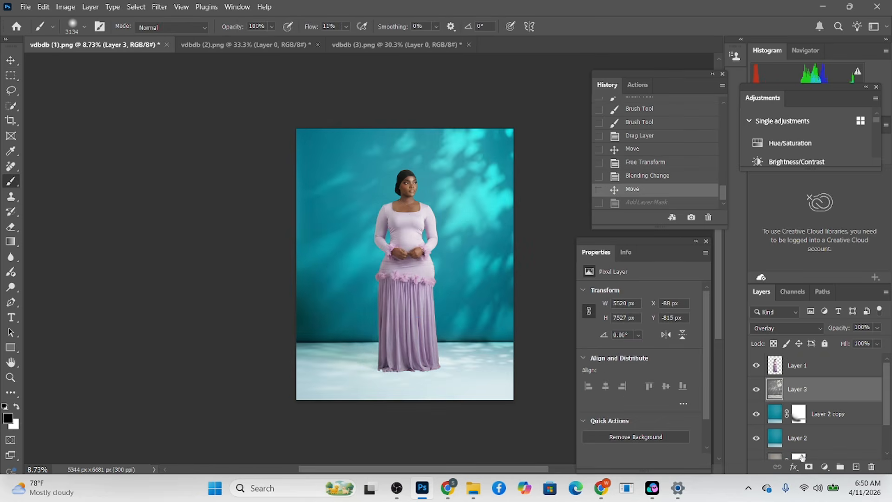
# - Add a layer mask to Layer 3, invert it to white, and paint black at 100% flow over the floor
pyautogui.keyDown('alt'); pyautogui.click(810, 466); pyautogui.keyUp('alt')
pyautogui.hotkey('ctrl', 'i')
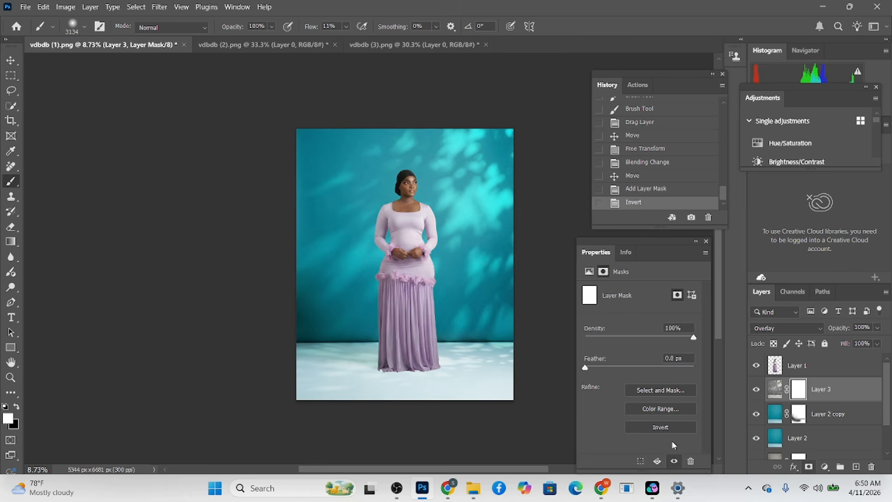
pyautogui.press('x')
pyautogui.hotkey('shift', '0')
pyautogui.moveTo(460, 356)
pyautogui.mouseDown()
pyautogui.moveTo(398, 383)
pyautogui.moveTo(318, 370)
pyautogui.moveTo(420, 386)
pyautogui.moveTo(511, 377)
pyautogui.moveTo(393, 292)
pyautogui.mouseUp()
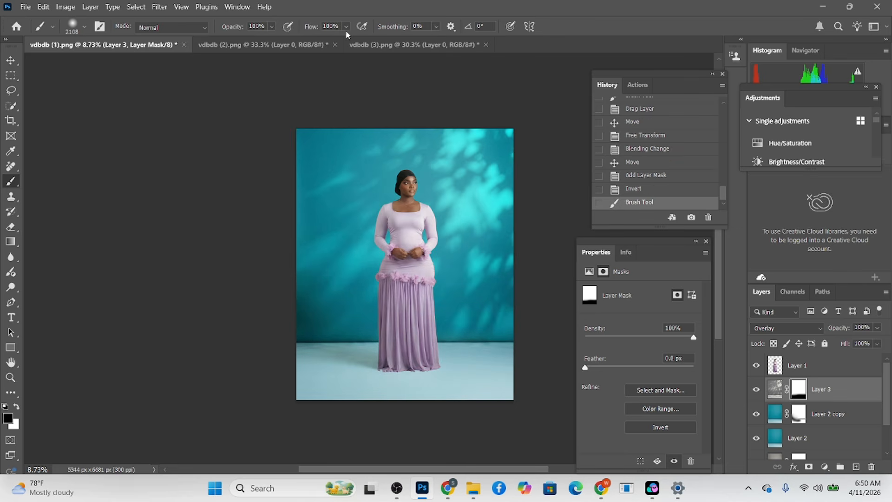
# - Lower the brush flow to 35% and blend the Layer 3 mask with further black strokes across the floor area
pyautogui.click(346, 26)
pyautogui.moveTo(337, 43); pyautogui.dragTo(324, 43)
pyautogui.moveTo(280, 381)
pyautogui.mouseDown()
pyautogui.moveTo(452, 389)
pyautogui.moveTo(470, 378)
pyautogui.moveTo(288, 381)
pyautogui.mouseUp()
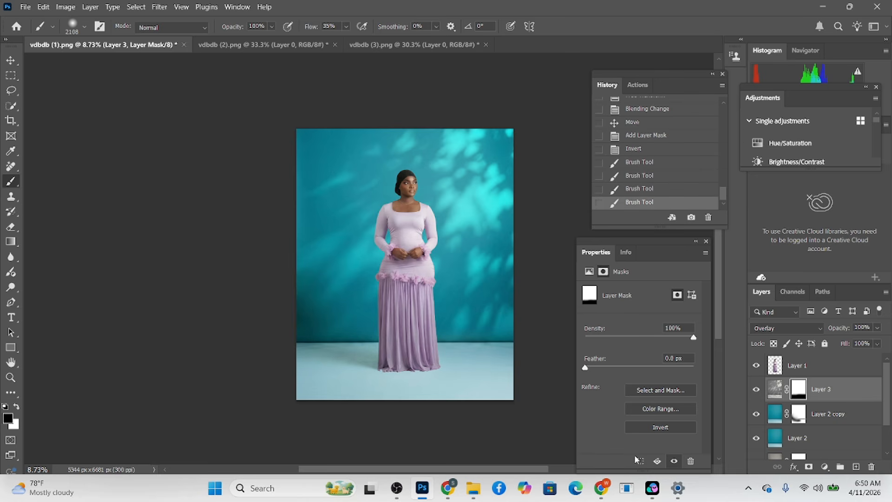
# - Reduce the saturation of the Background copy layer to -90 with Hue/Saturation
pyautogui.scroll(-1, 806, 445)
pyautogui.click(774, 445)
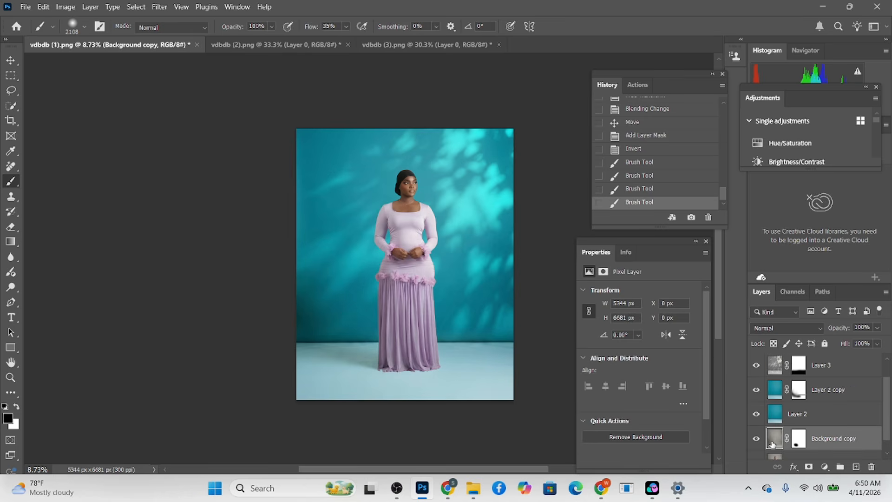
pyautogui.hotkey('ctrl', 'u')
pyautogui.moveTo(653, 190); pyautogui.dragTo(626, 191)
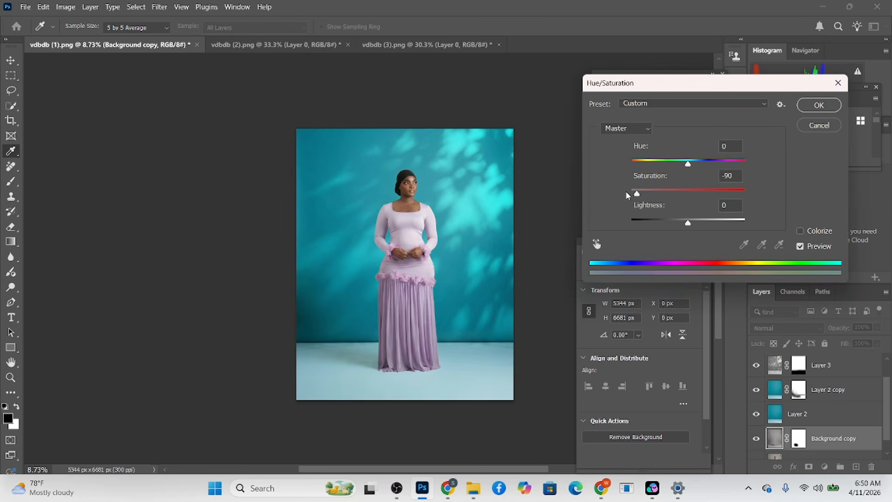
pyautogui.click(820, 106)
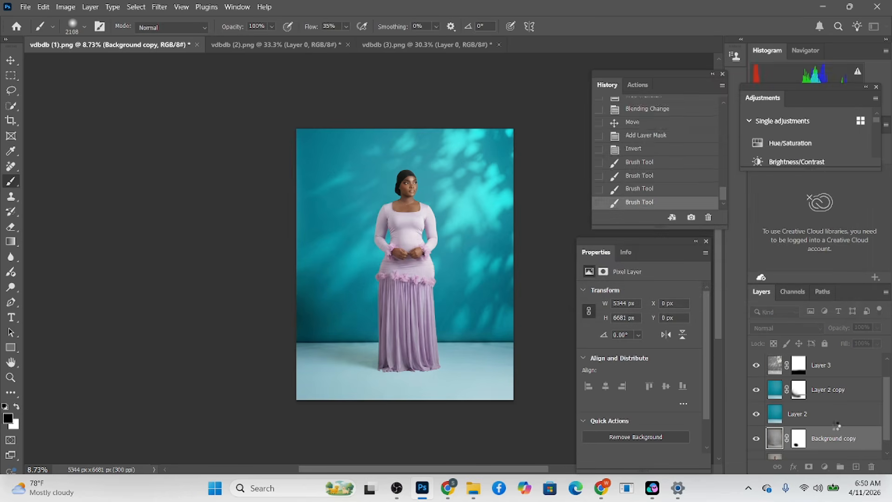
# - Add a grey #6a6a6a solid color fill layer above Background copy and set its blend mode to Color
pyautogui.click(825, 466)
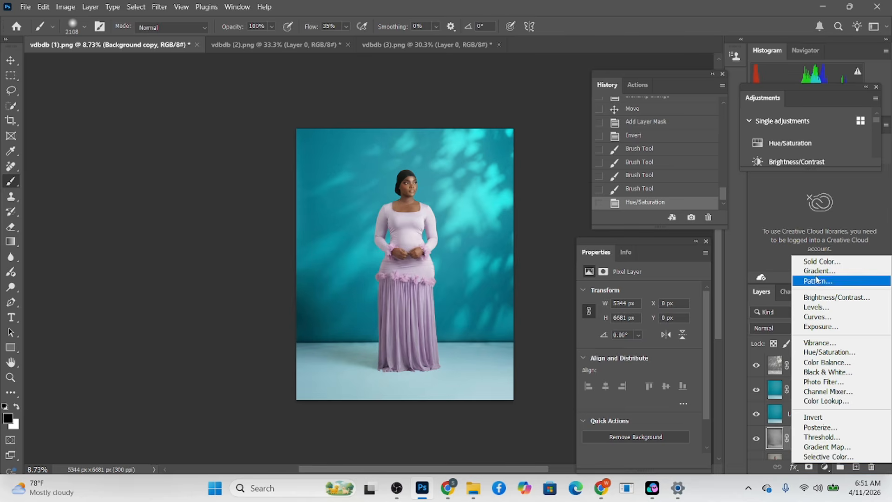
pyautogui.click(820, 262)
pyautogui.click(584, 229)
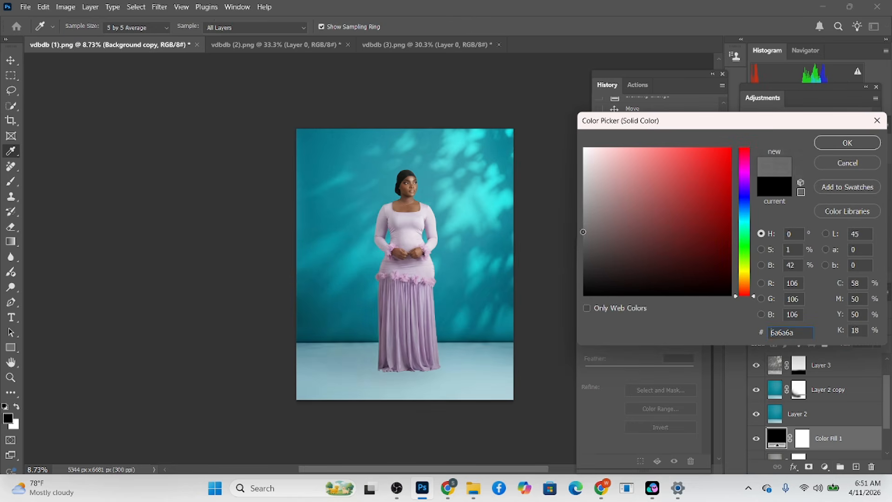
pyautogui.click(862, 147)
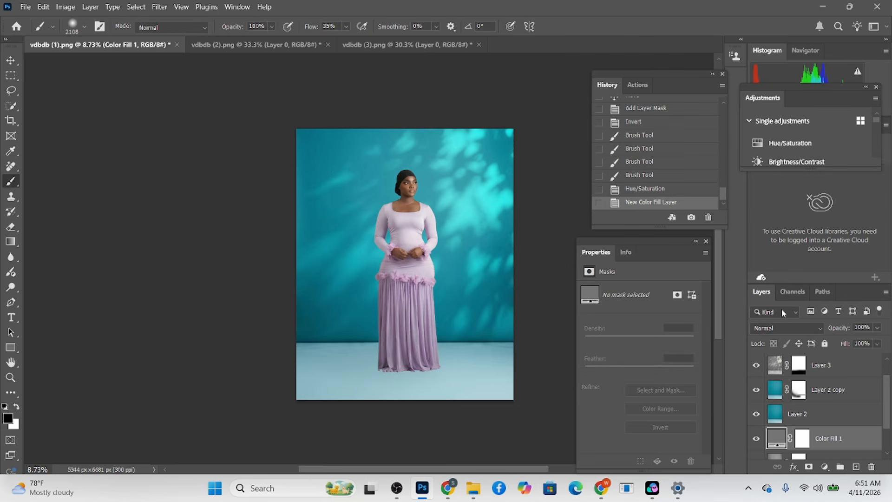
pyautogui.click(779, 323)
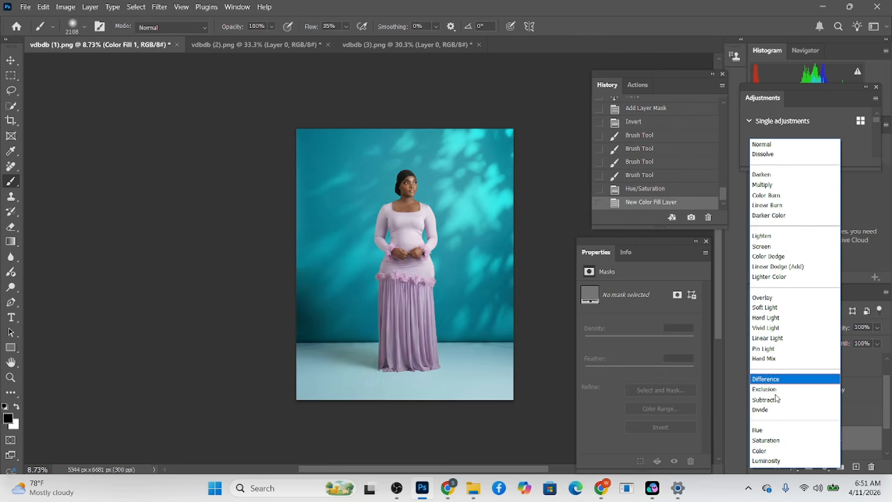
pyautogui.click(766, 451)
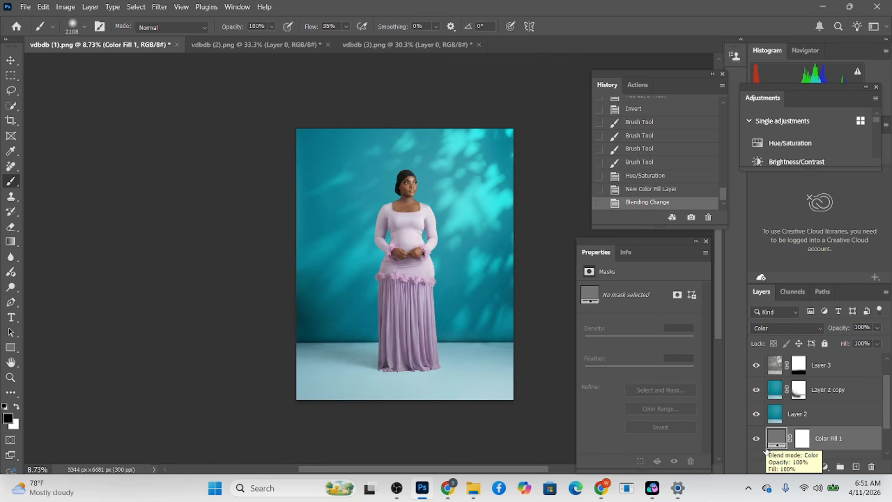
# - Apply a Gaussian Blur with a 72.6 pixel radius to the leaf-shadow image on Layer 3 and lower the layer's opacity to 68%
pyautogui.scroll(1, 808, 404)
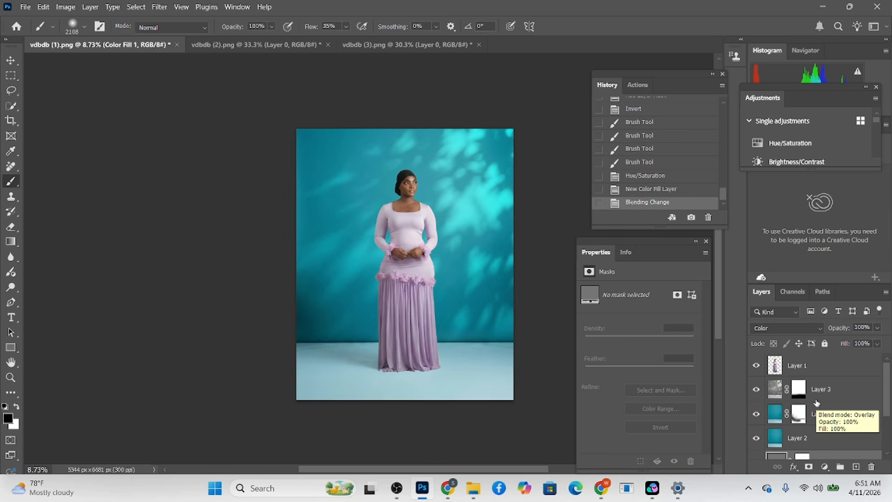
pyautogui.click(774, 394)
pyautogui.click(756, 390)
pyautogui.click(757, 390)
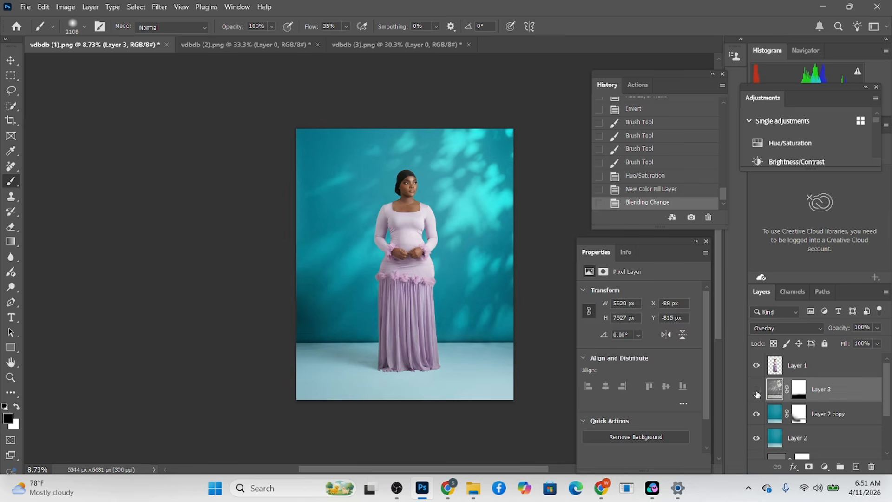
pyautogui.click(758, 393)
pyautogui.click(758, 393)
pyautogui.click(161, 6)
pyautogui.moveTo(168, 160)
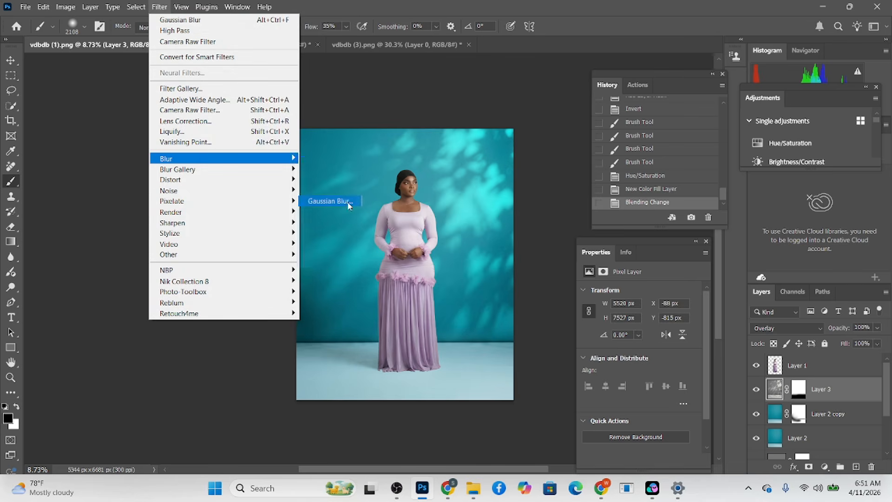
pyautogui.click(330, 201)
pyautogui.moveTo(641, 376); pyautogui.dragTo(649, 381)
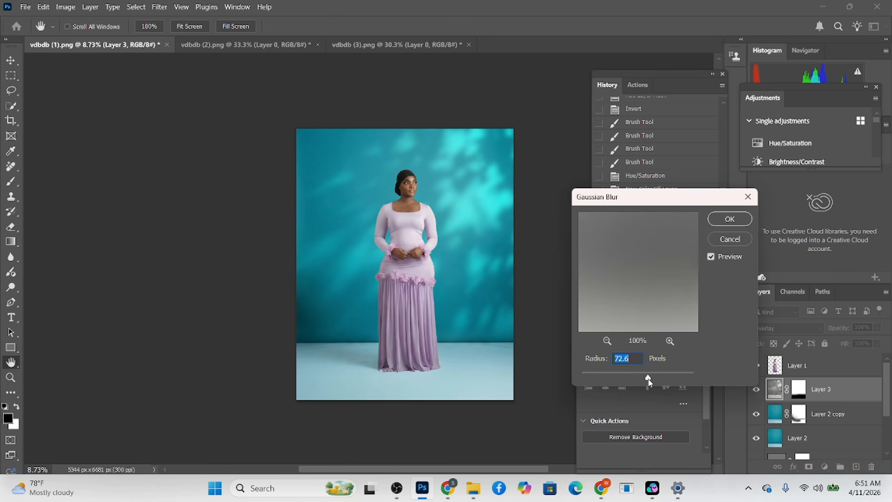
pyautogui.click(730, 219)
pyautogui.click(877, 327)
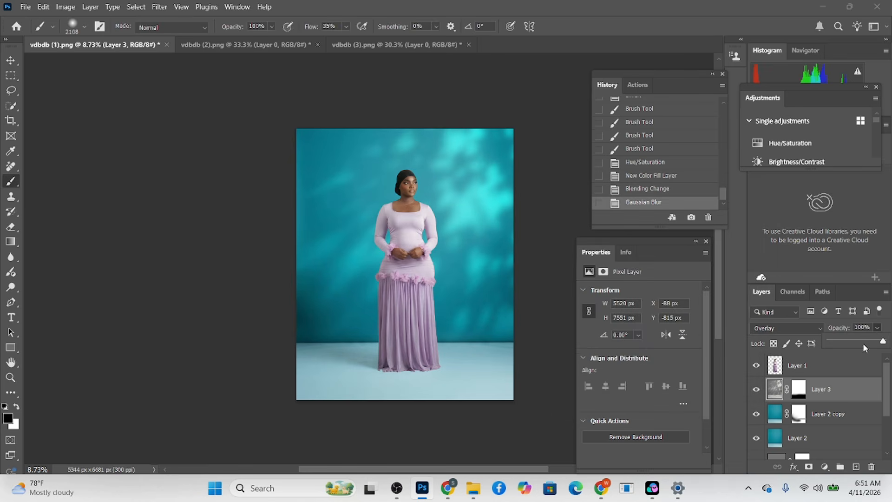
pyautogui.moveTo(861, 343); pyautogui.dragTo(867, 343)
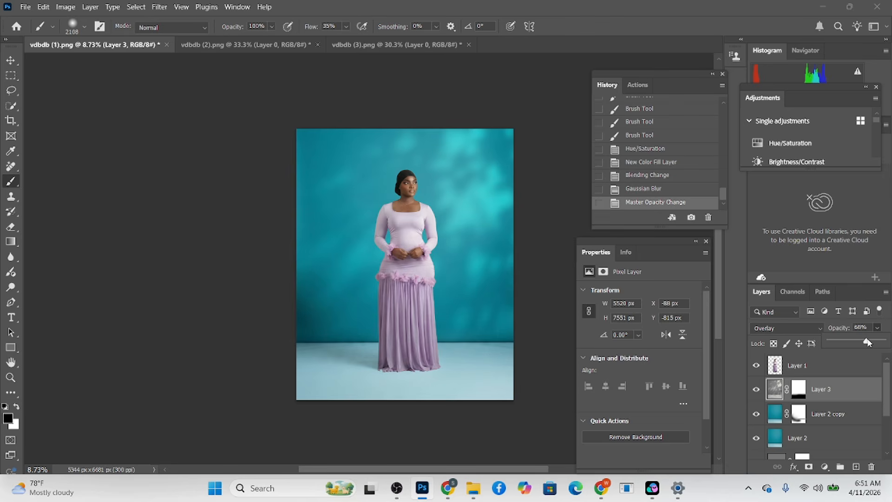
# - Add a black-to-white Gradient Map adjustment above Layer 1 with Soft Light blending and 26% fill
pyautogui.click(832, 375)
pyautogui.click(831, 469)
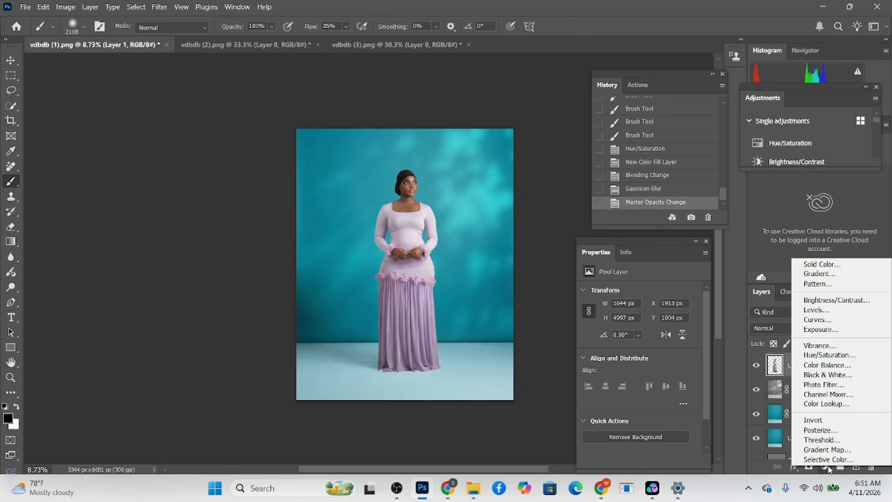
pyautogui.click(832, 450)
pyautogui.click(787, 328)
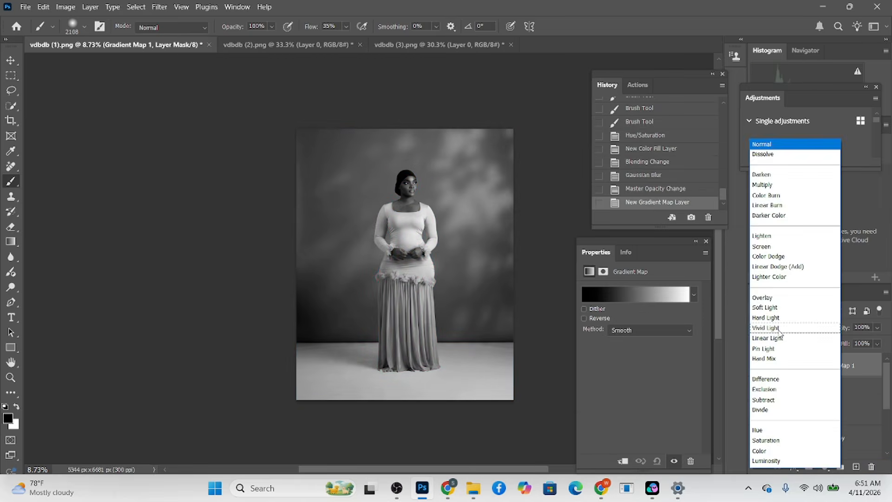
pyautogui.click(781, 305)
pyautogui.click(878, 344)
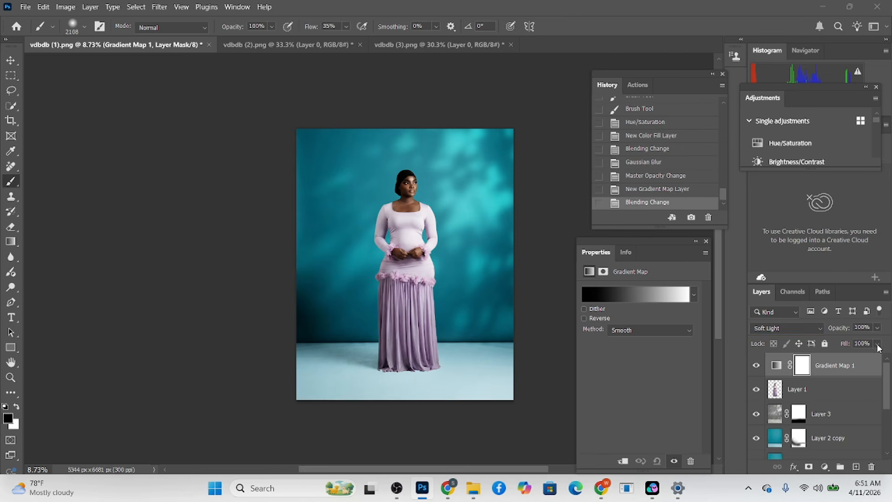
pyautogui.click(846, 356)
pyautogui.moveTo(846, 361); pyautogui.dragTo(844, 360)
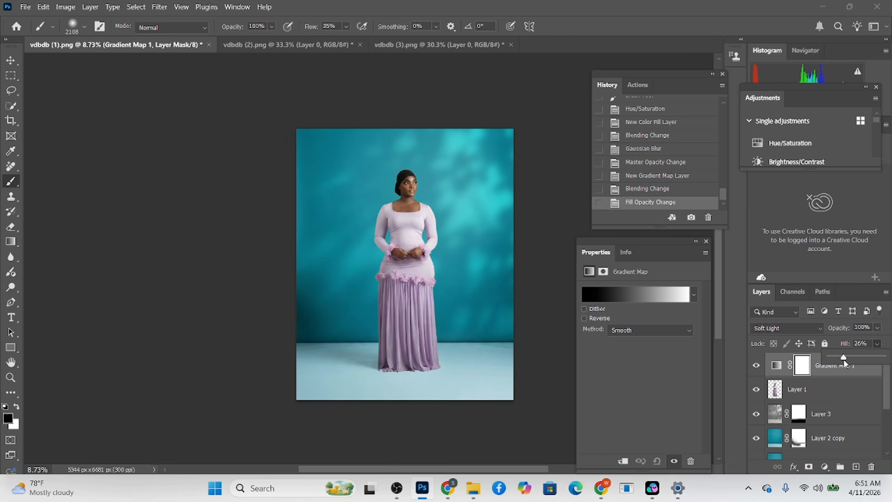
# - Change the Gradient Map to a Noise gradient with roughness 20 and randomize its colors to a dark red-to-purple mix
pyautogui.click(634, 292)
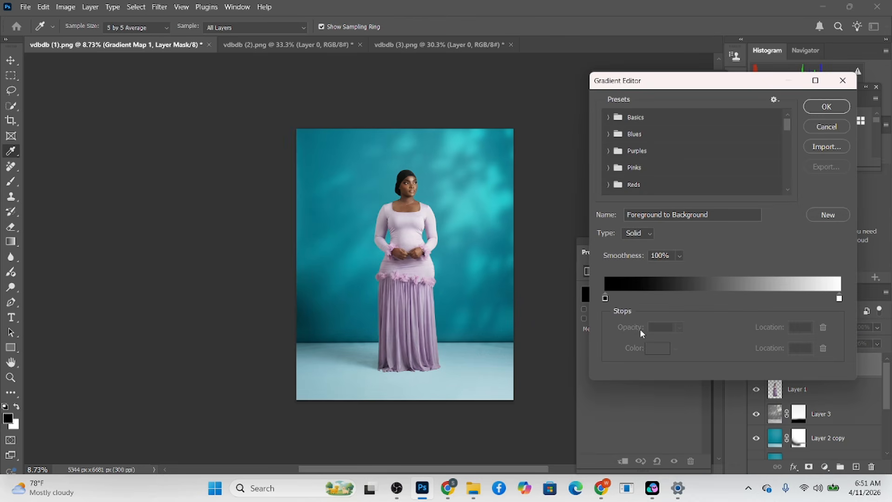
pyautogui.click(642, 236)
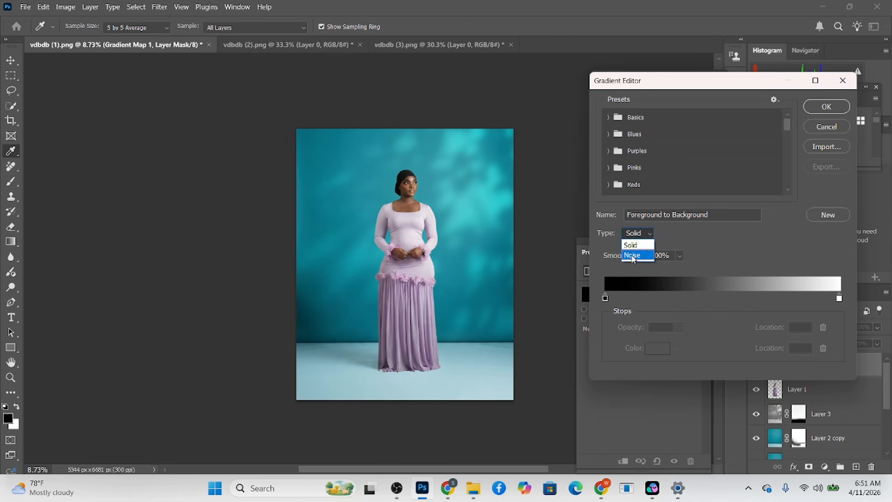
pyautogui.click(633, 256)
pyautogui.click(671, 257)
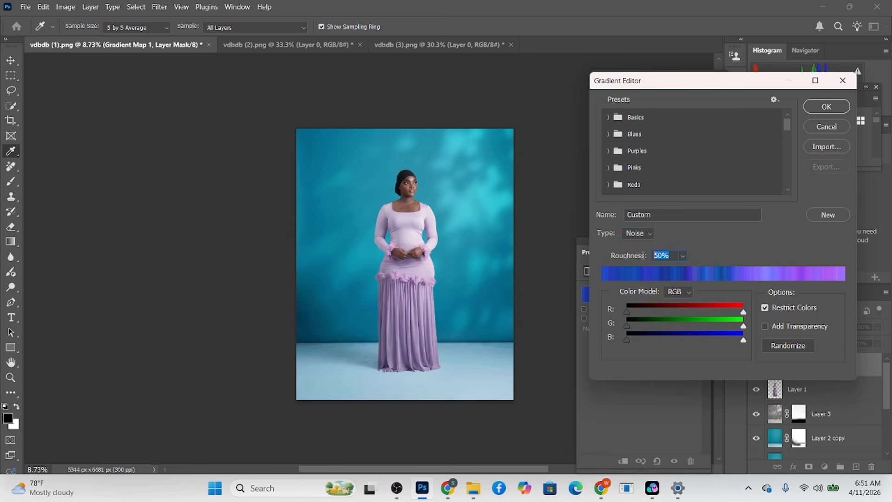
pyautogui.write('20')
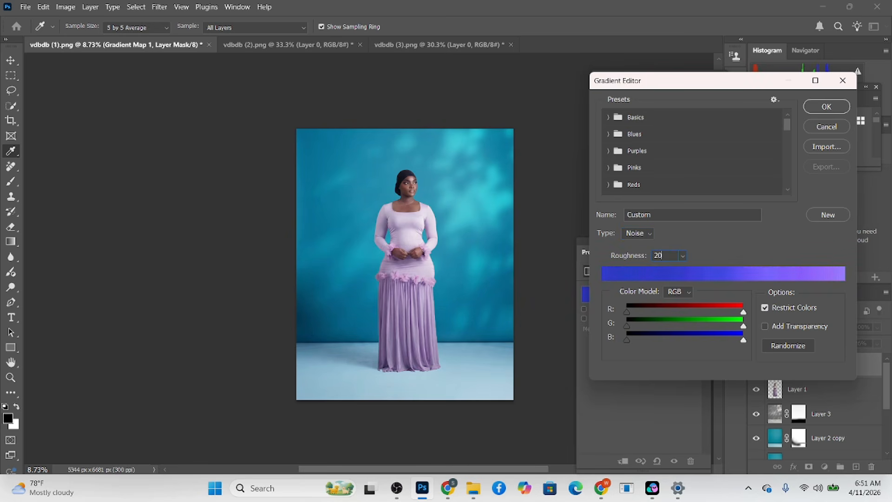
pyautogui.click(796, 347)
pyautogui.click(796, 347)
pyautogui.click(796, 347)
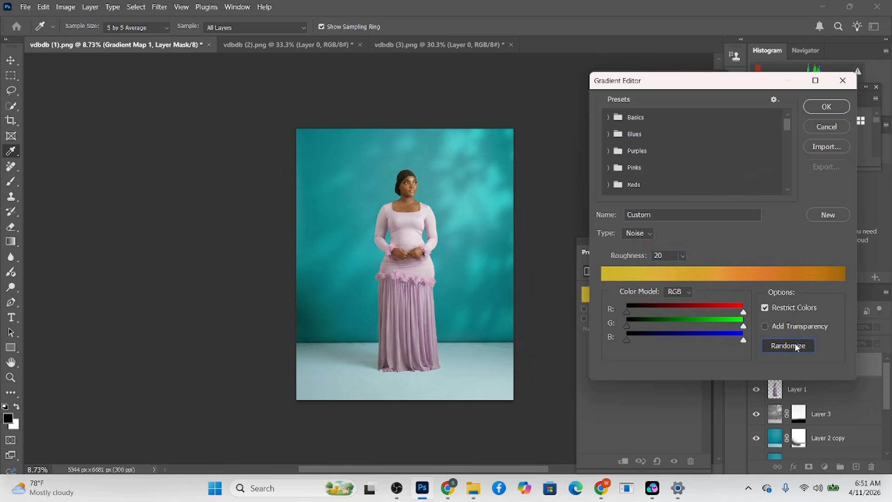
pyautogui.click(796, 346)
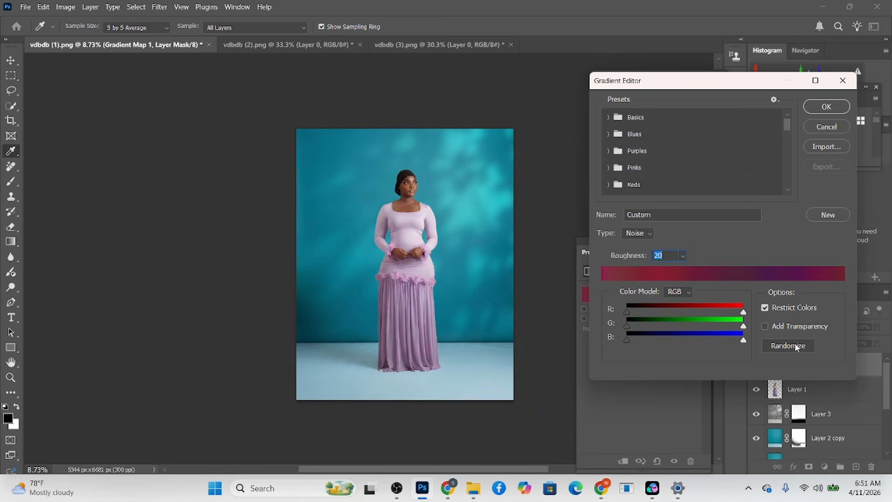
pyautogui.click(827, 107)
# - Compare the image with and without the Gradient Map, and lower the adjustment's opacity to 77%
pyautogui.click(755, 367)
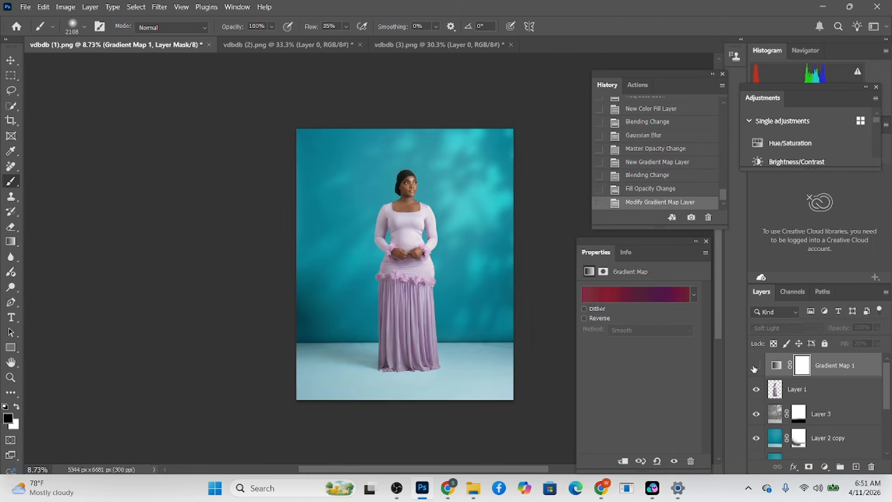
pyautogui.click(755, 367)
pyautogui.moveTo(878, 328); pyautogui.dragTo(872, 344)
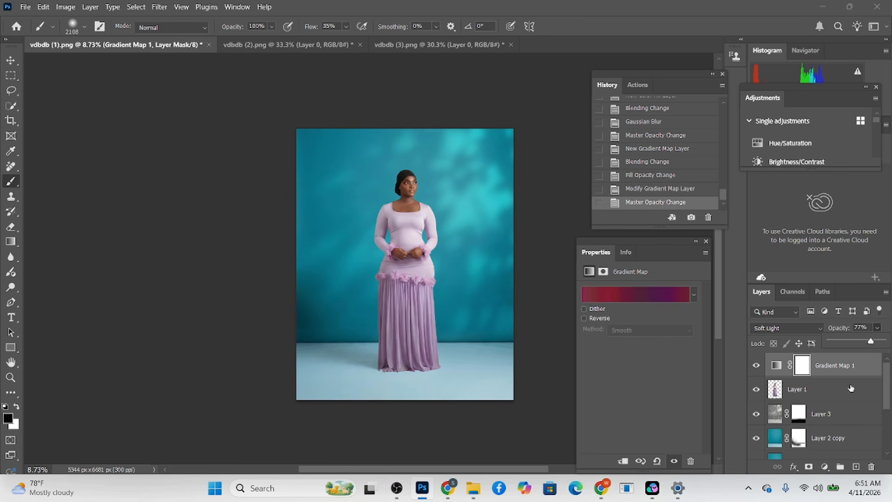
# - Check the leaf-shadow effect by toggling Layer 3's visibility, and reduce the layer's opacity to 47%
pyautogui.click(757, 416)
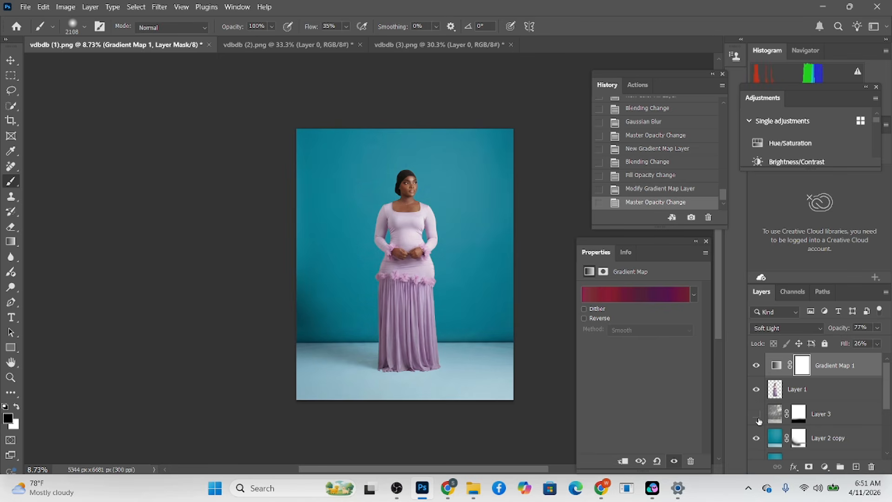
pyautogui.click(757, 416)
pyautogui.click(846, 420)
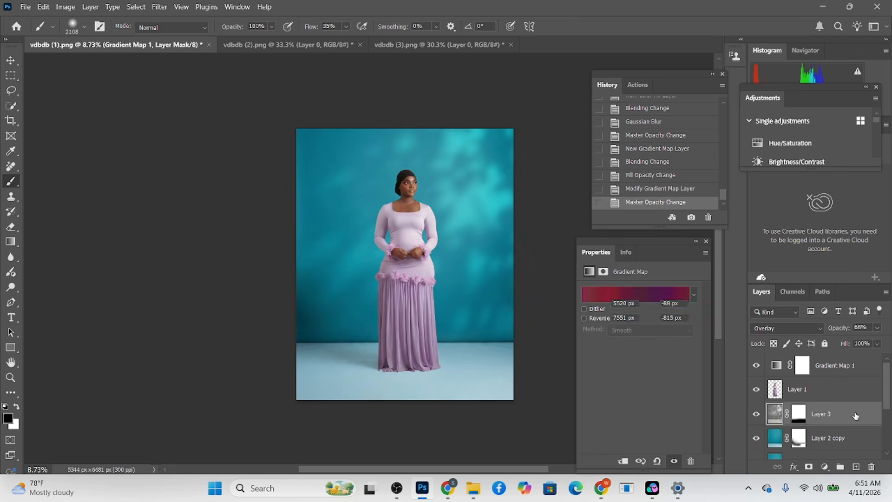
pyautogui.click(878, 328)
pyautogui.click(858, 343)
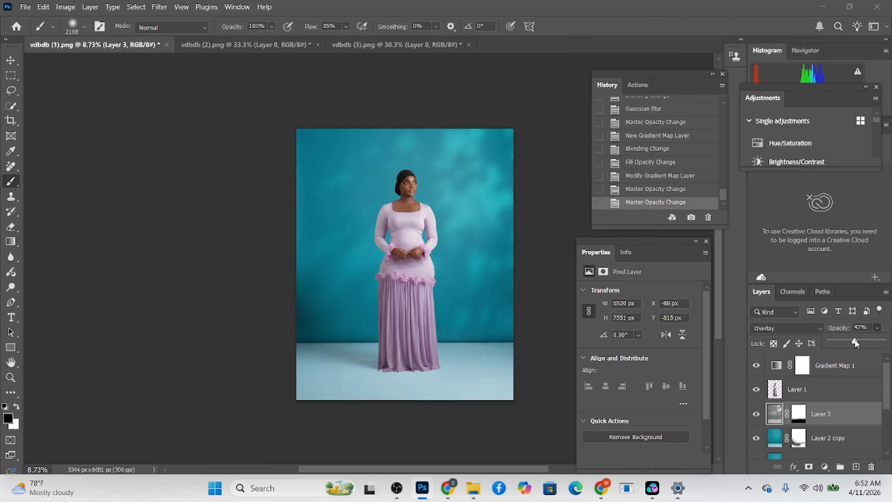
# - Compare the original Background photo with the finished composite, and check the backdrop with and without the Layer 3 leaf shadows
pyautogui.scroll(-3, 821, 406)
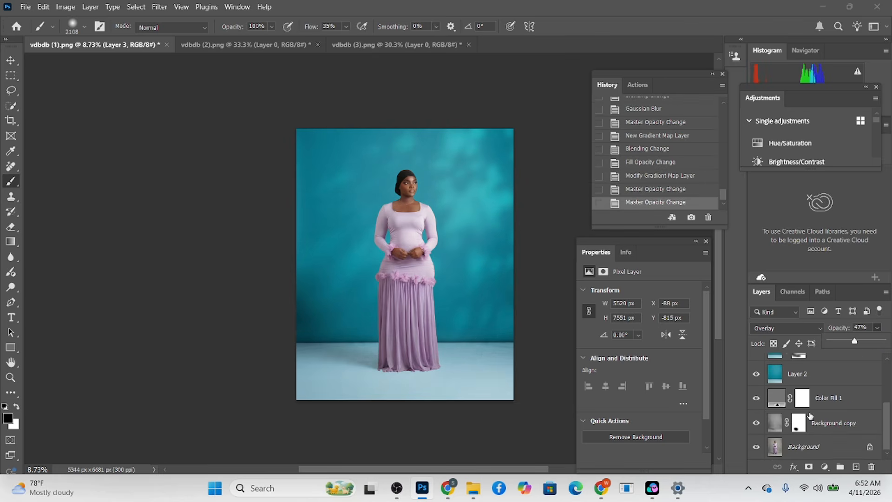
pyautogui.keyDown('alt'); pyautogui.click(757, 448); pyautogui.keyUp('alt')
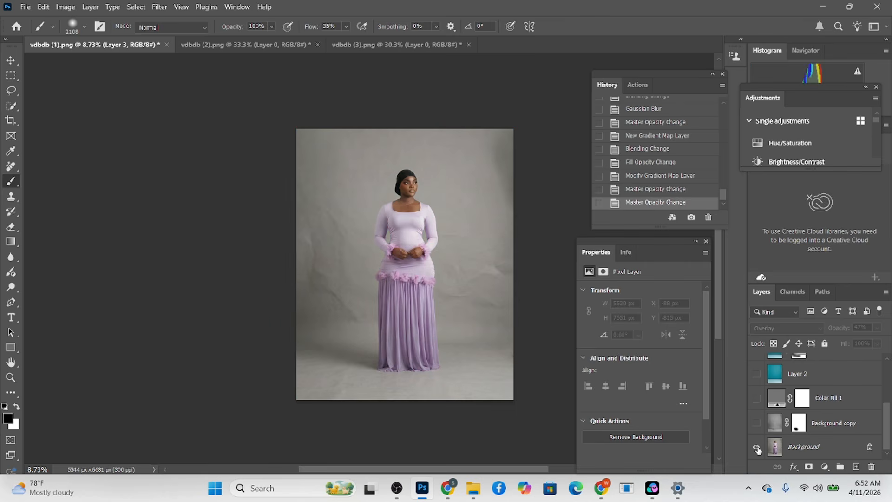
pyautogui.keyDown('alt'); pyautogui.click(757, 448); pyautogui.keyUp('alt')
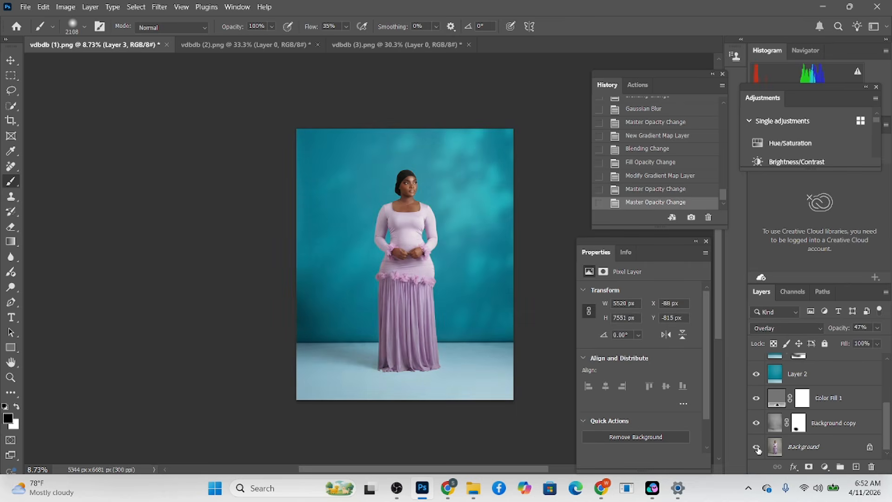
pyautogui.keyDown('alt'); pyautogui.click(756, 447); pyautogui.keyUp('alt')
pyautogui.keyDown('alt'); pyautogui.click(757, 448); pyautogui.keyUp('alt')
pyautogui.scroll(3, 481, 349)
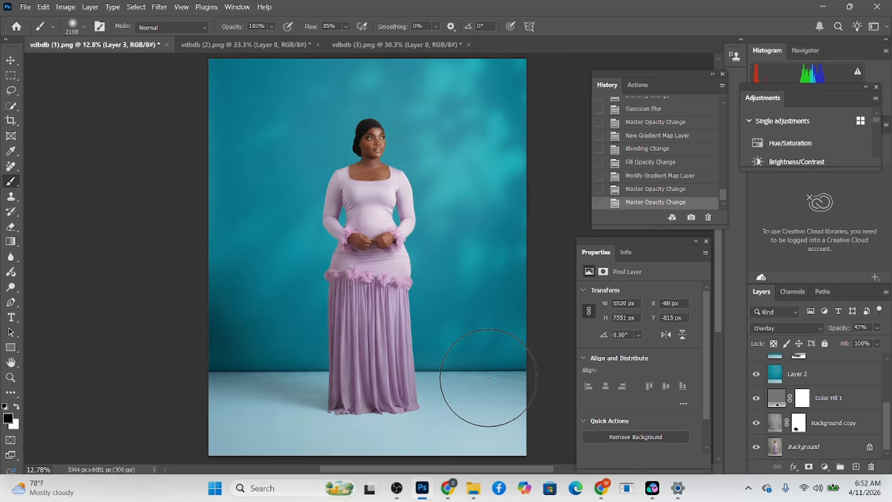
pyautogui.scroll(2, 783, 392)
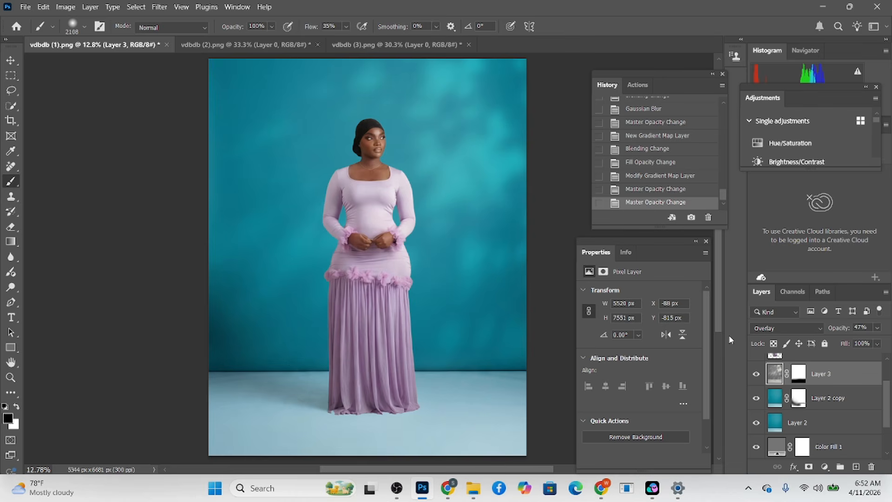
pyautogui.click(755, 375)
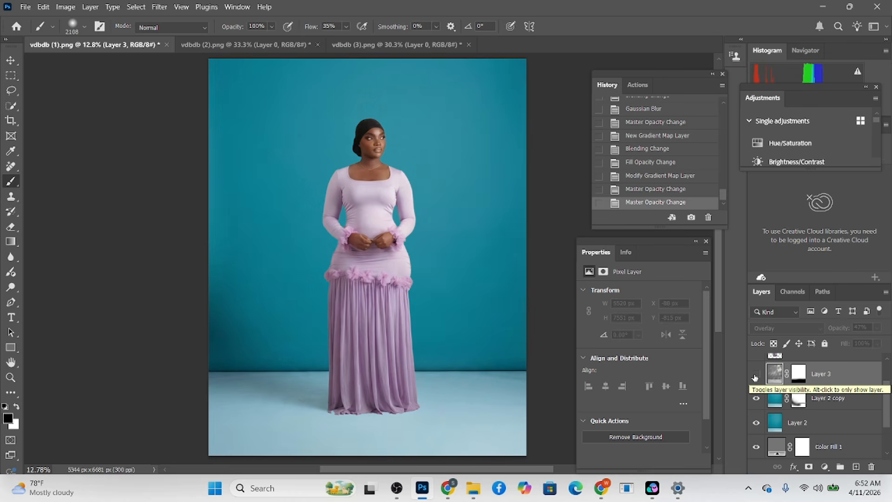
pyautogui.click(755, 375)
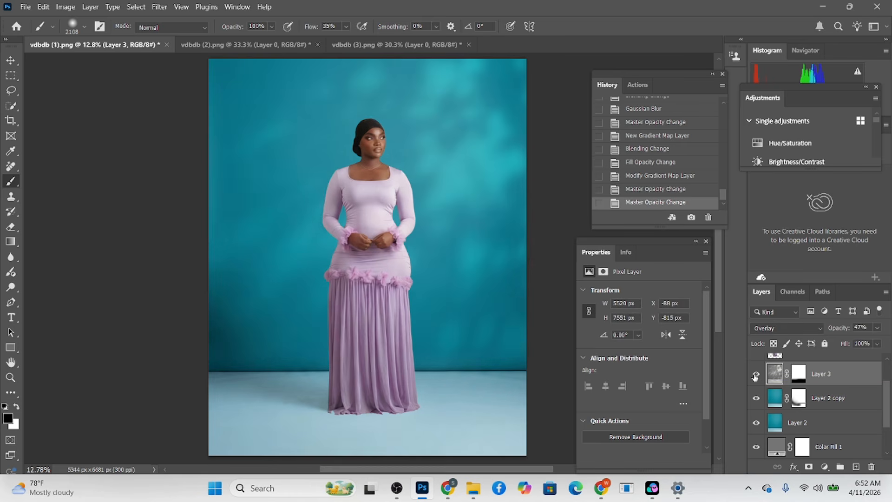